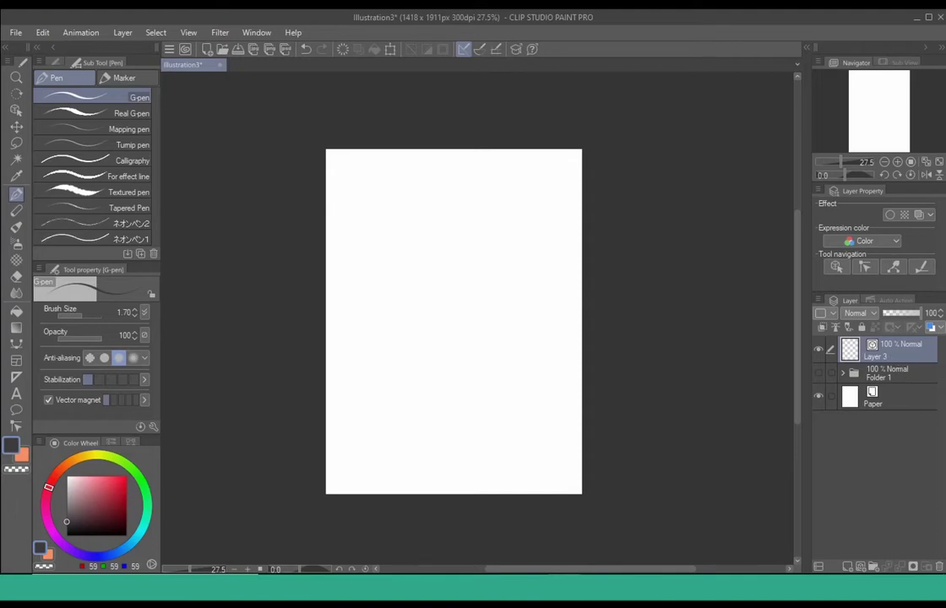
Check which edition and version of the program is installed.
key(space)
drag(473, 302, 481, 312)
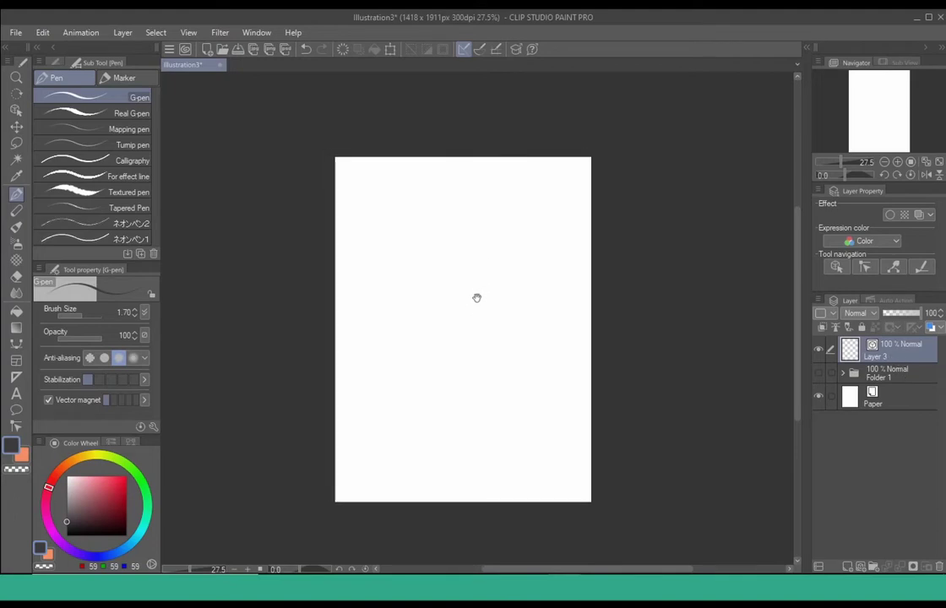
click(293, 33)
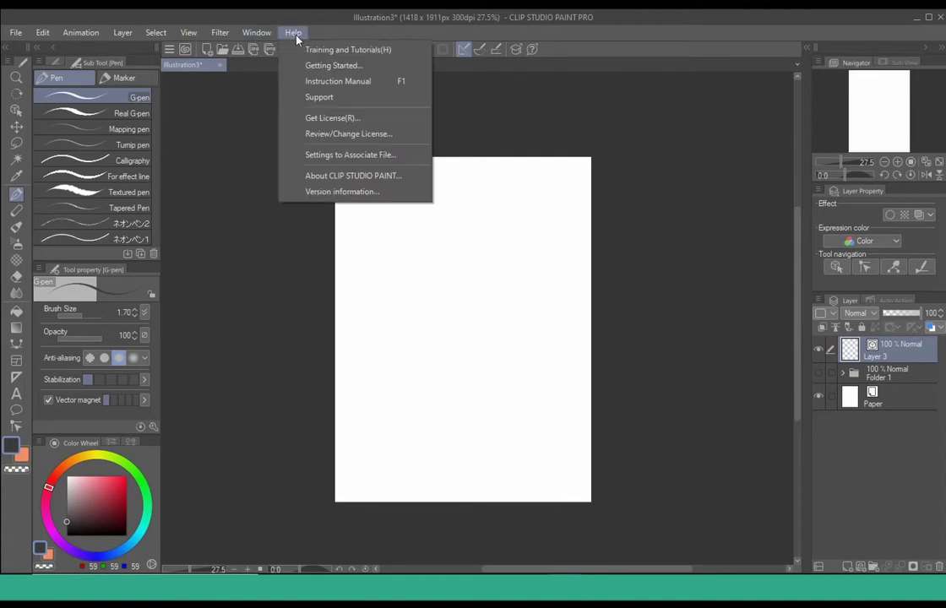
click(375, 175)
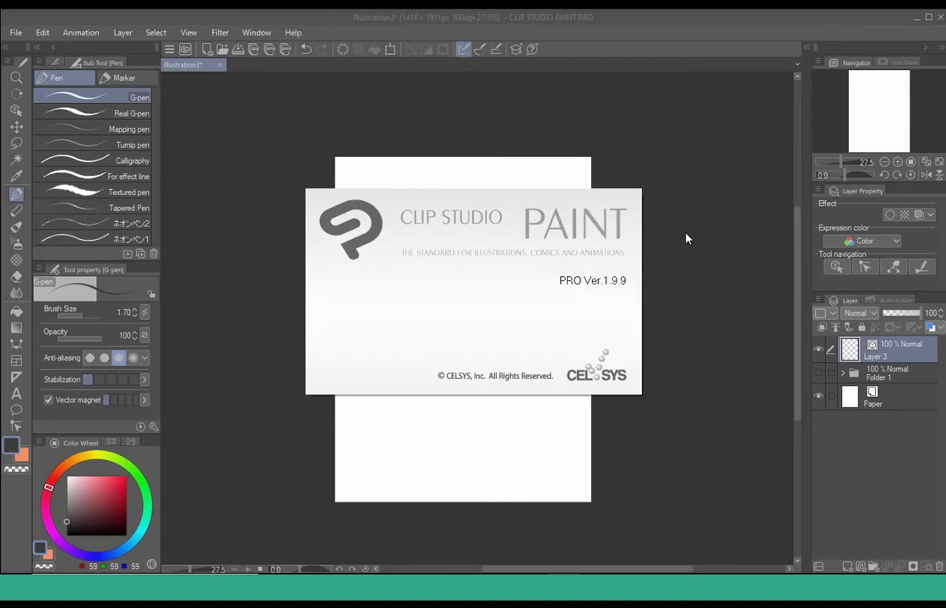
click(672, 256)
Get the Curve balloon tool ready with its line color set to the main drawing color.
mouse_move(500, 272)
mouse_down()
mouse_move(495, 250)
mouse_move(489, 272)
mouse_move(503, 268)
mouse_up()
key(u)
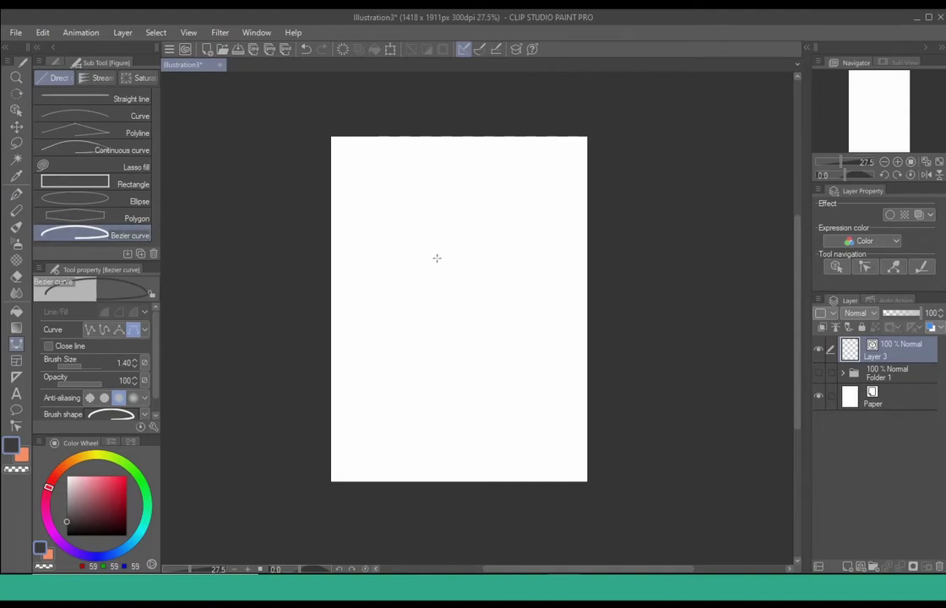
click(16, 409)
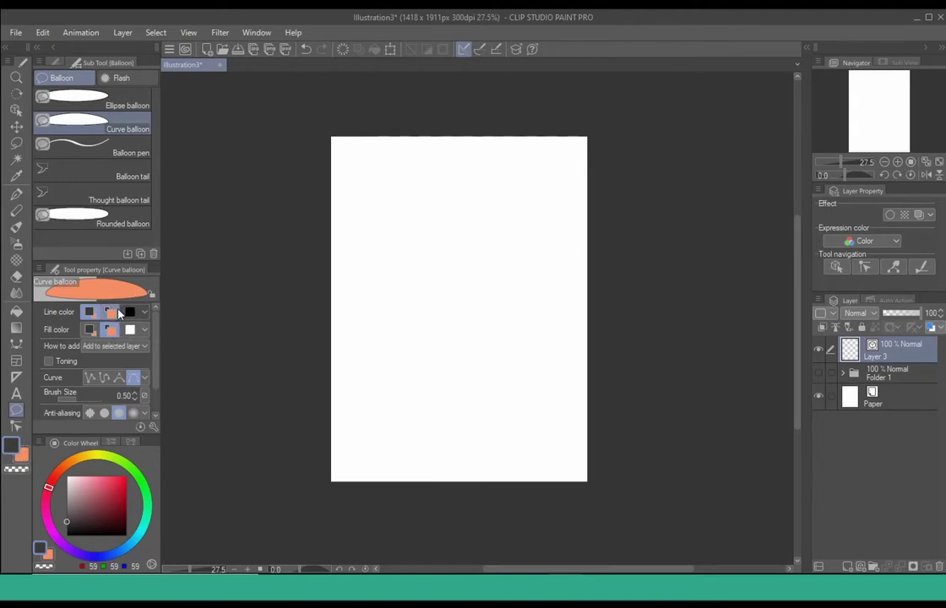
click(89, 312)
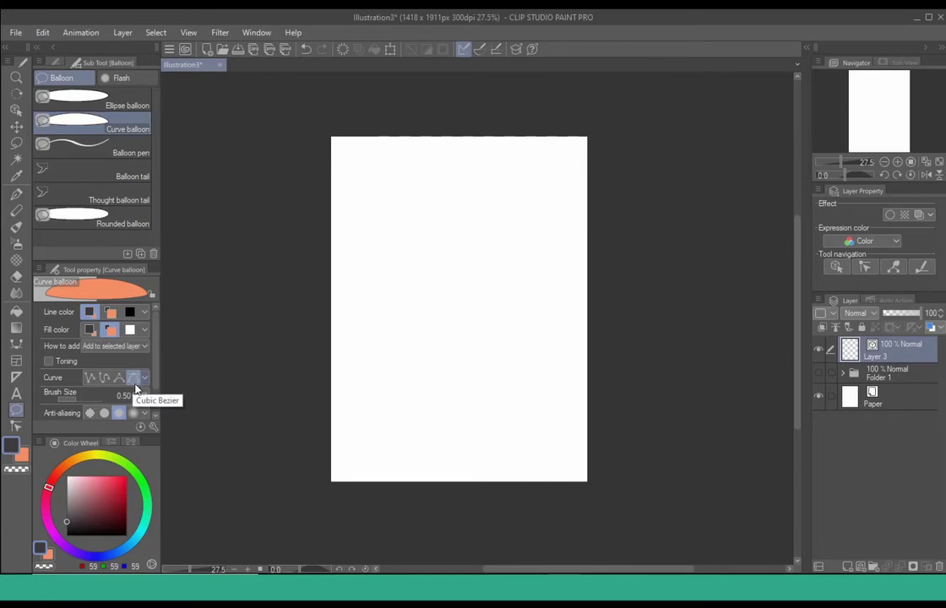
Draw a closed, claw-shaped curve balloon with cubic Bezier points across the upper half of the canvas.
click(365, 293)
drag(480, 185, 554, 192)
drag(542, 331, 482, 373)
drag(431, 302, 463, 222)
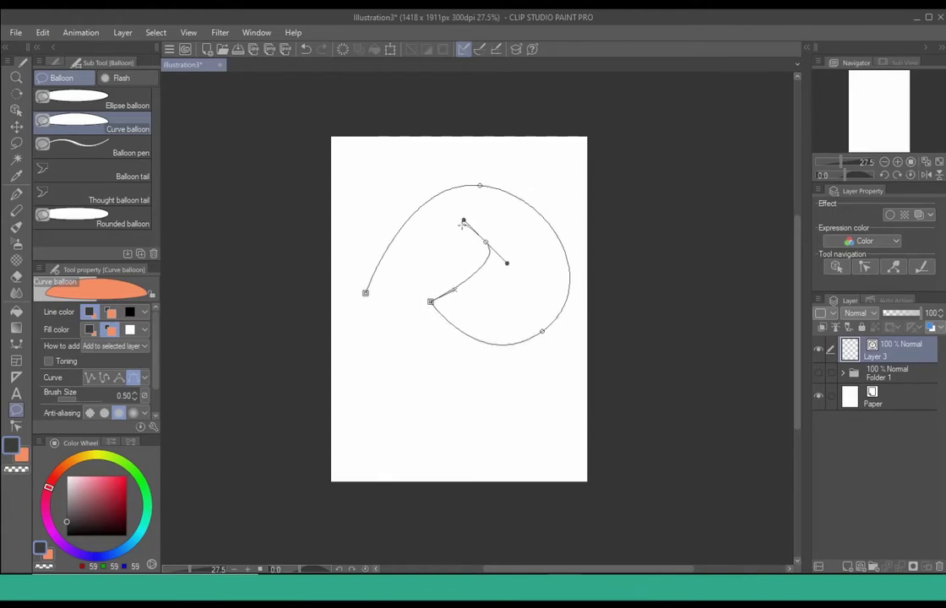
click(364, 292)
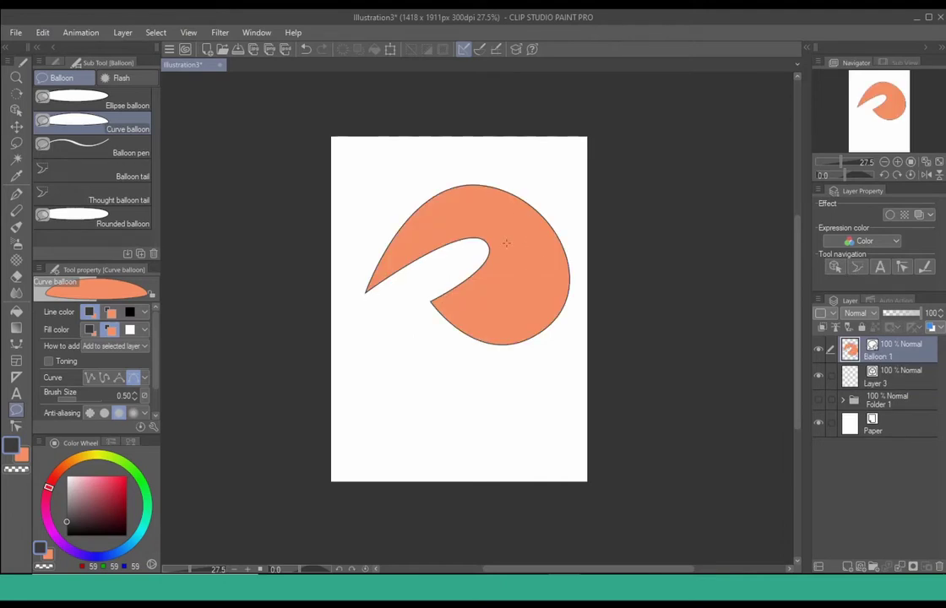
Select the balloon as an object and change its fill color to a pinkish red.
key(u)
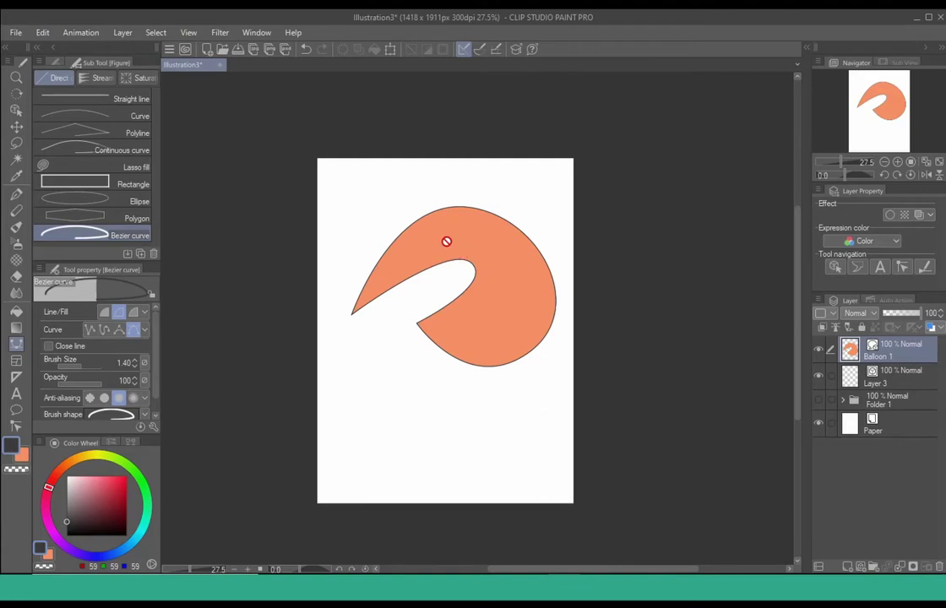
key(o)
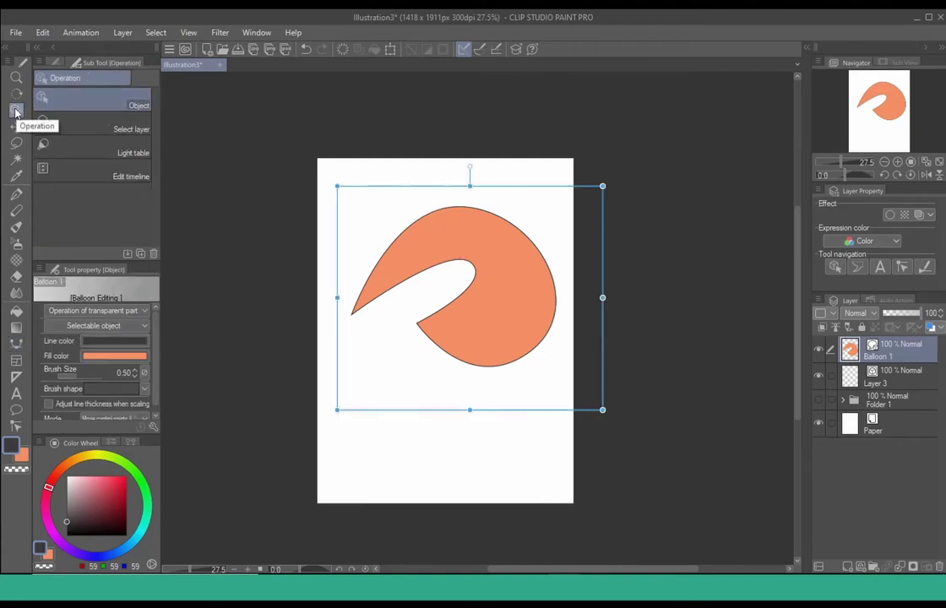
click(494, 238)
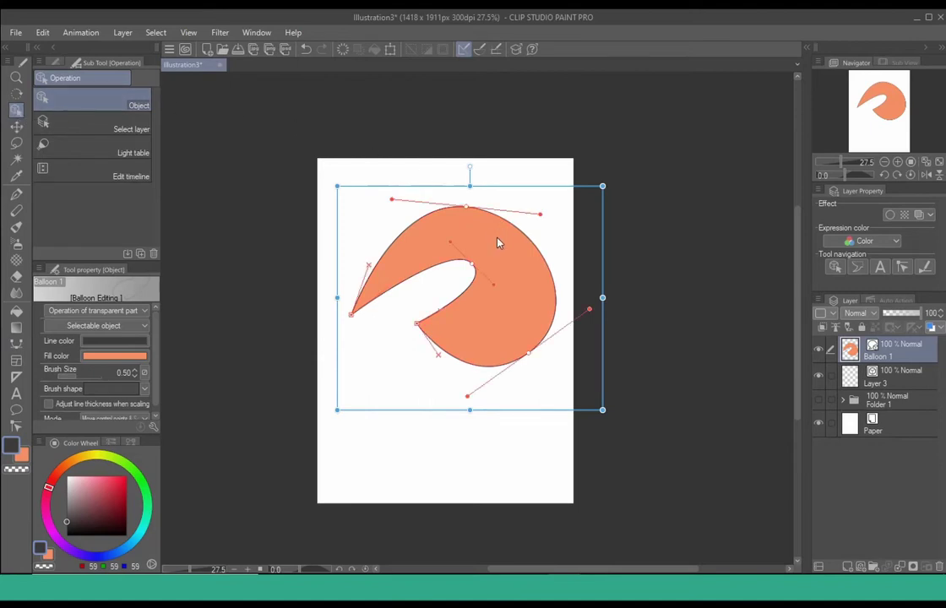
click(118, 355)
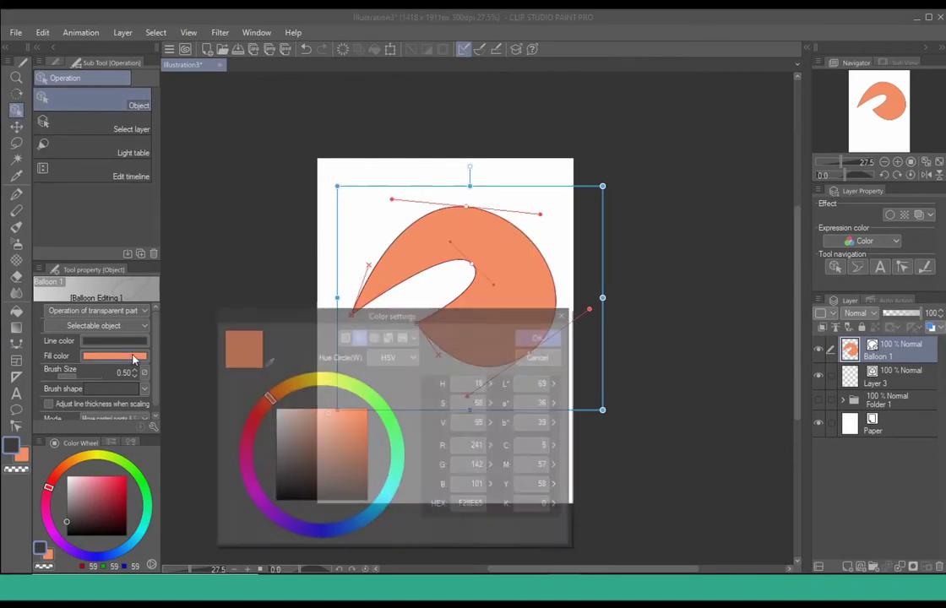
click(252, 422)
click(554, 337)
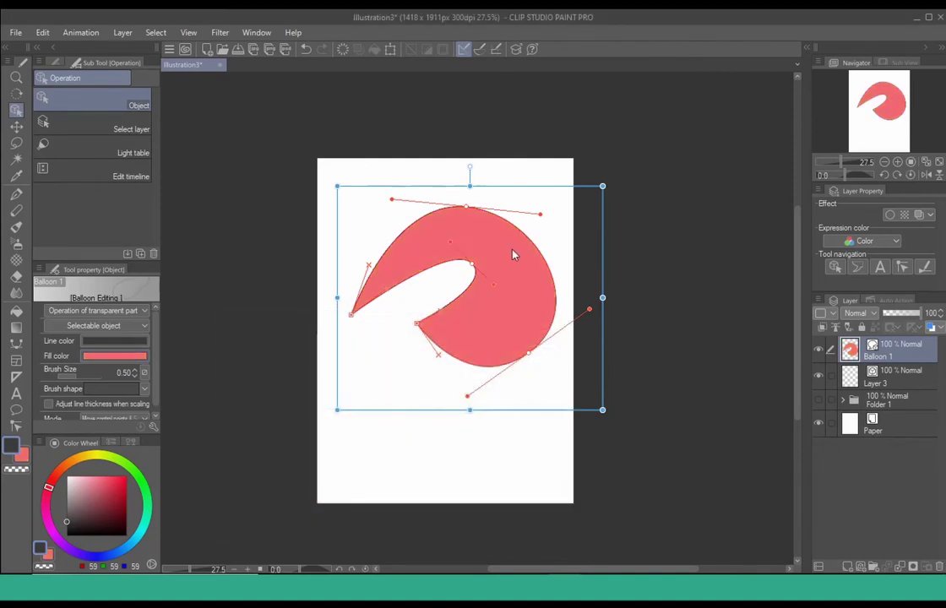
Set the balloon outline's brush size to 1.70 and deselect the shape.
click(135, 372)
click(135, 370)
click(136, 370)
click(135, 371)
click(136, 370)
click(135, 370)
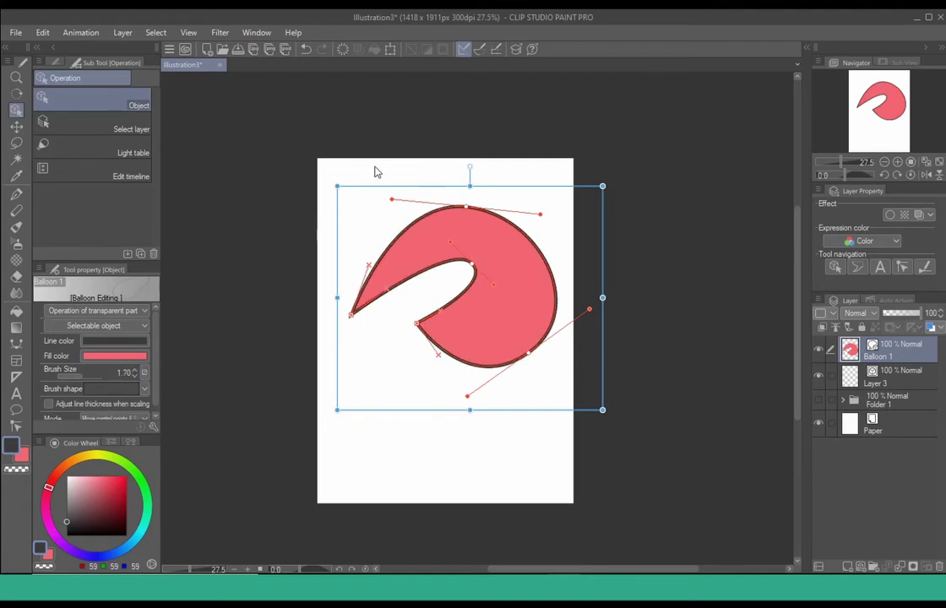
click(513, 247)
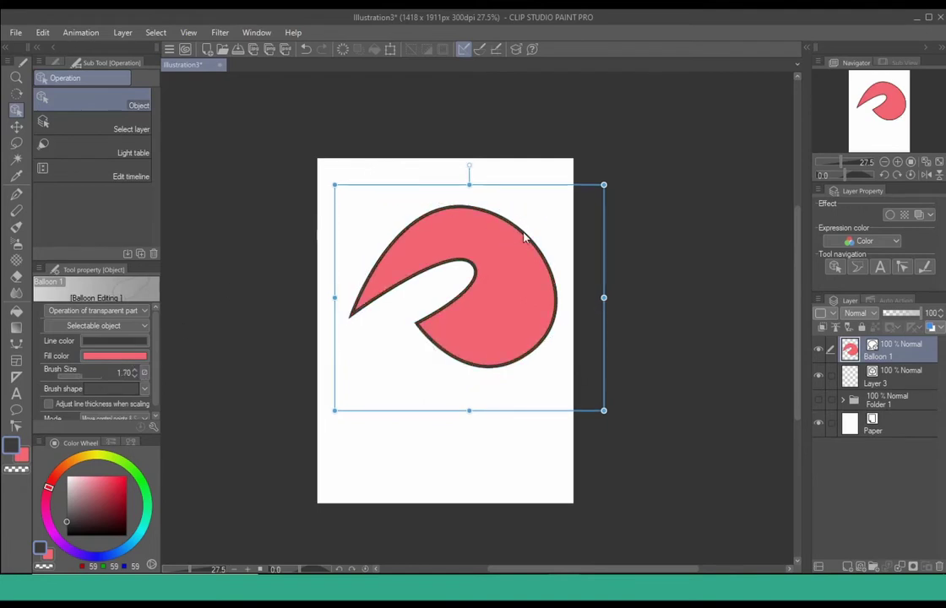
Compare the Correct line settings of the Control point, Control point 2 and Control point 3 sub tools.
key(space)
drag(516, 182, 508, 196)
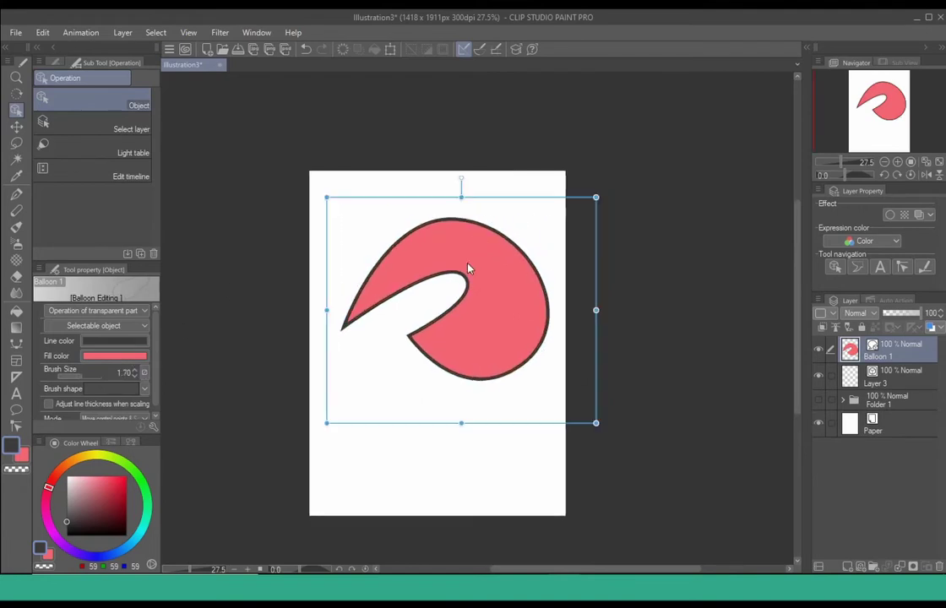
key(ctrl+space)
click(479, 251)
scroll(481, 250, up, 1)
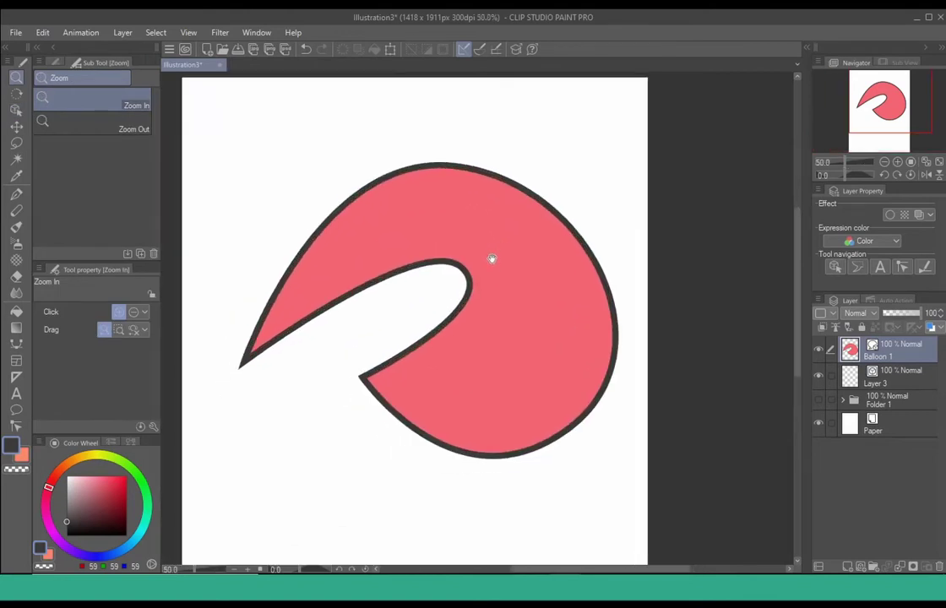
scroll(490, 260, down, 1)
drag(485, 262, 493, 221)
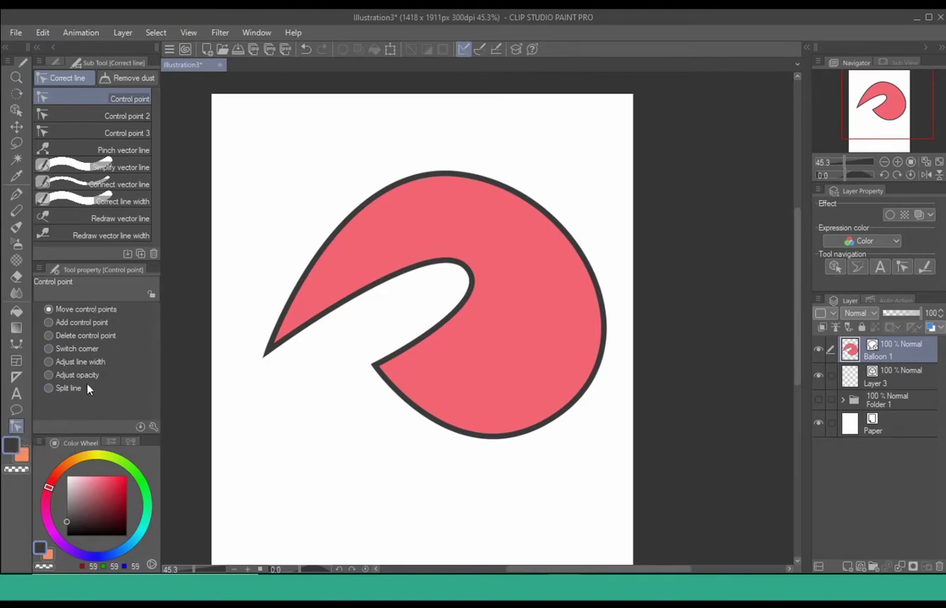
click(118, 115)
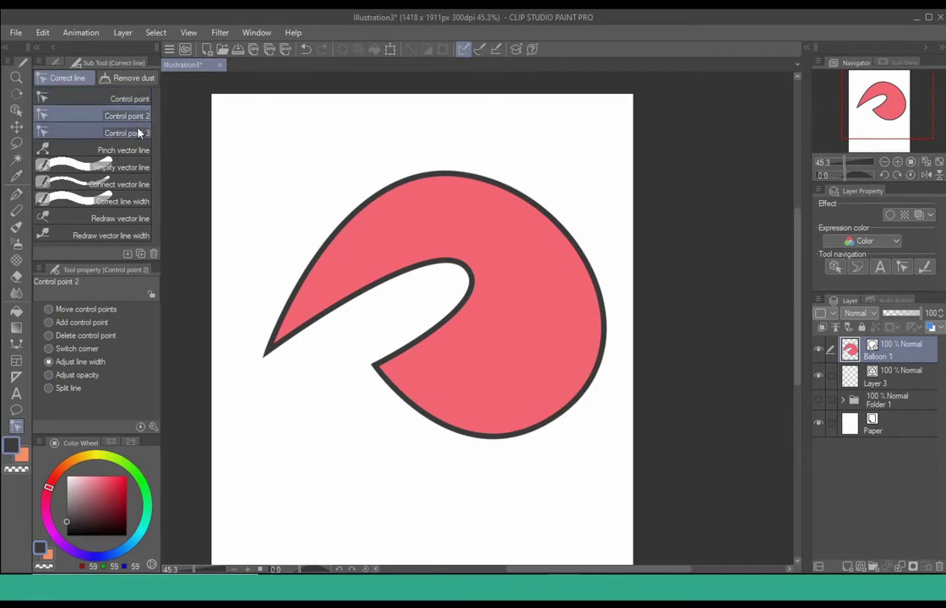
click(131, 99)
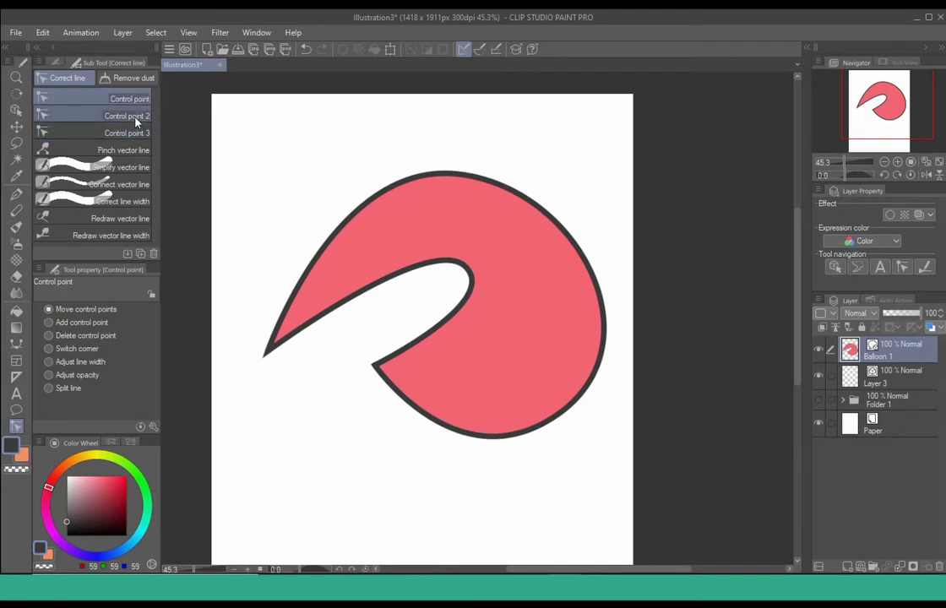
click(128, 115)
click(135, 133)
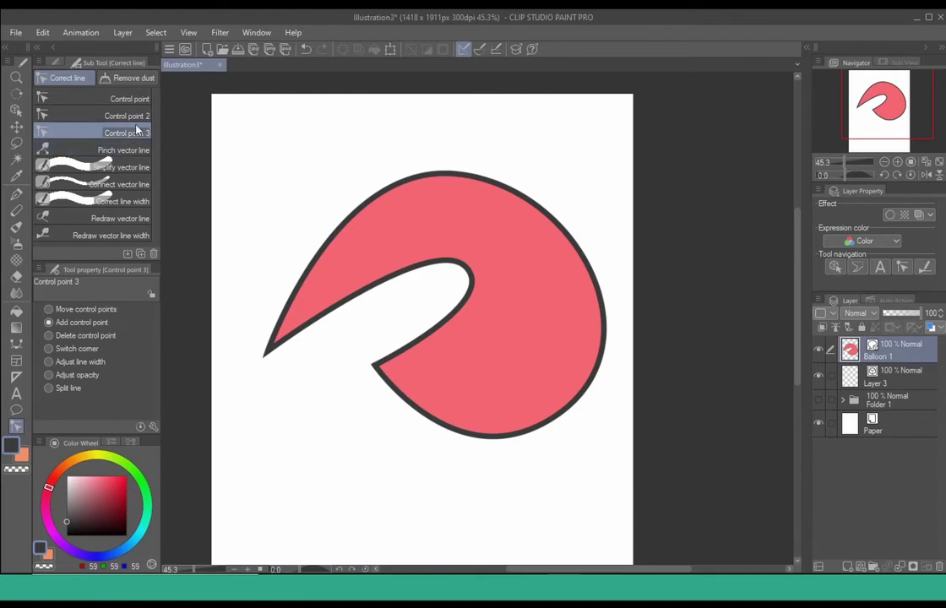
click(133, 99)
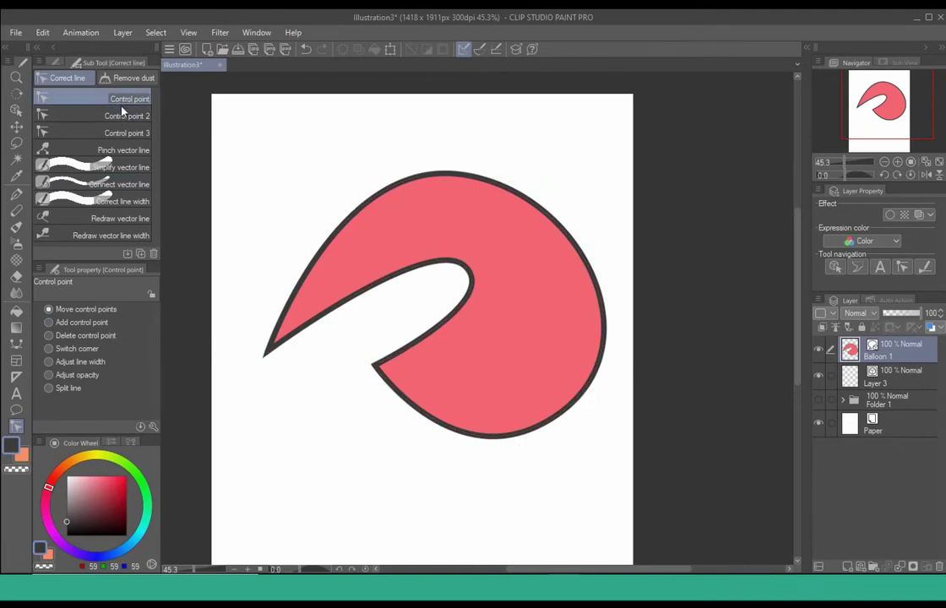
click(124, 133)
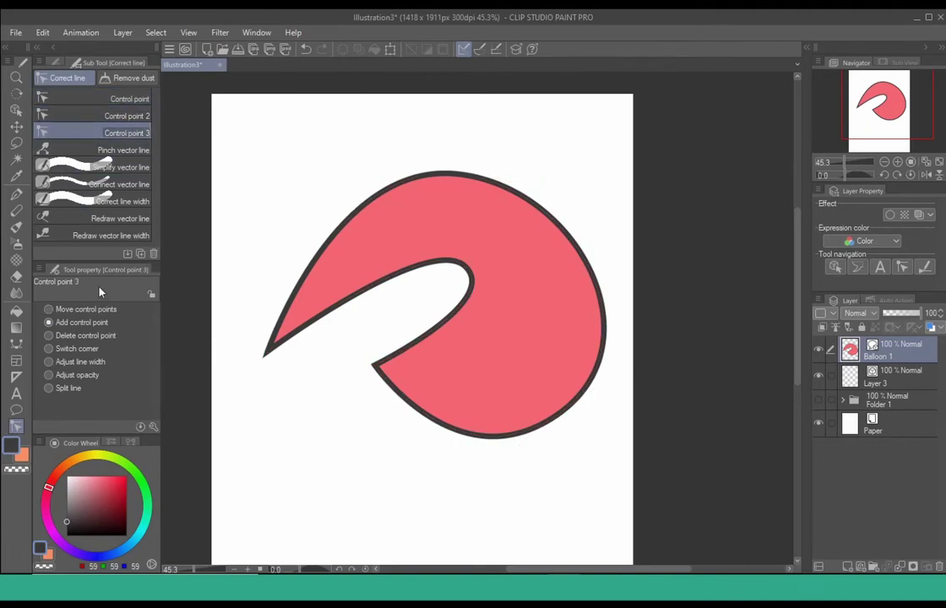
With Control point 2, thin the outline at the shape's top point and thicken it at the inner notch point.
click(124, 115)
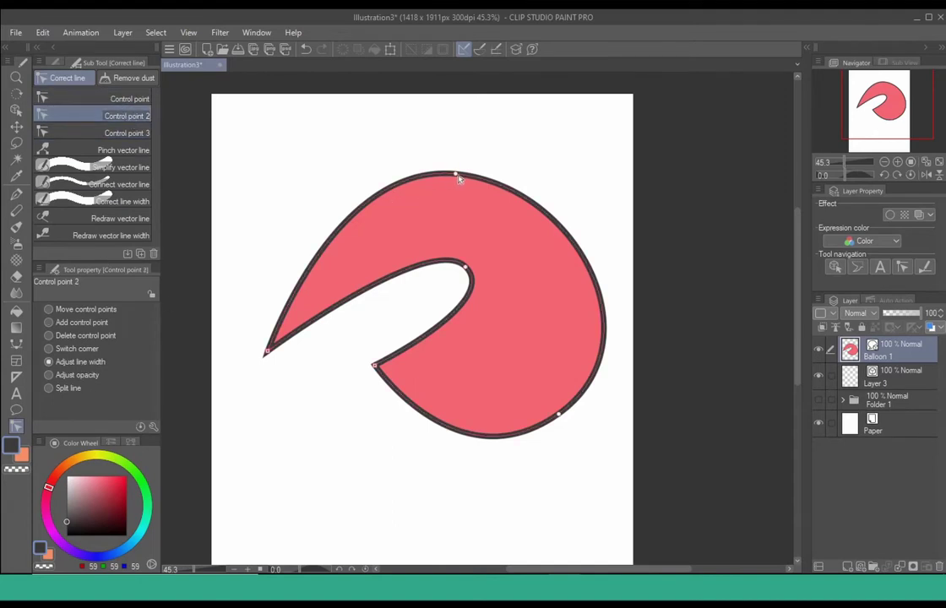
mouse_move(454, 176)
mouse_down()
mouse_move(386, 177)
mouse_move(443, 174)
mouse_up()
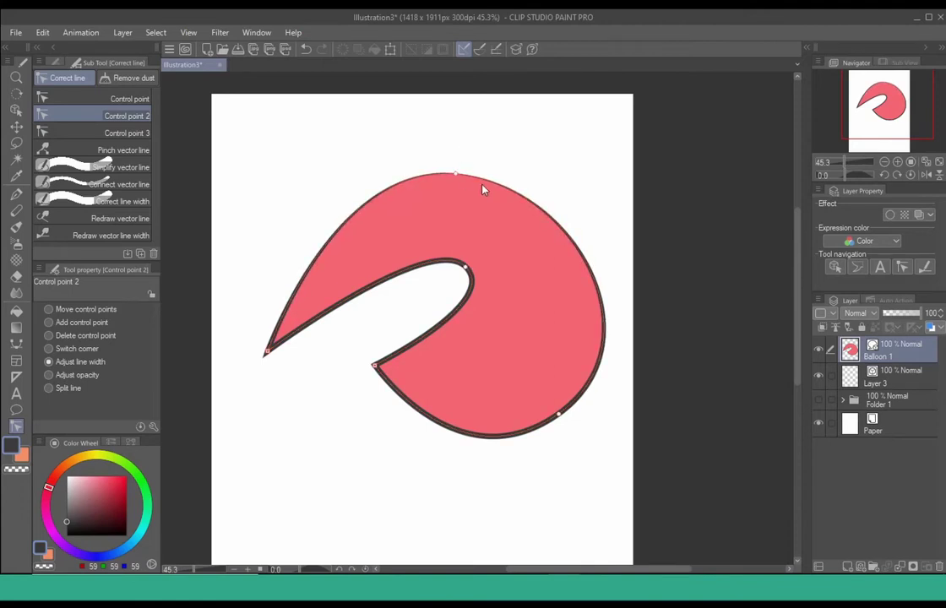
drag(466, 270, 514, 268)
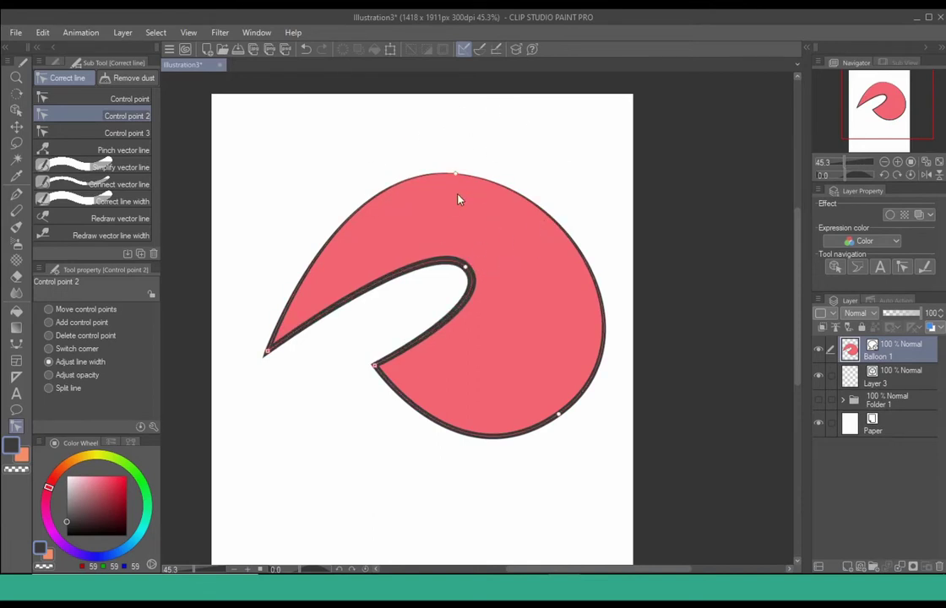
Add a control point on the shape's upper-left outline, between the tip and the top point.
key(space)
drag(504, 152, 485, 130)
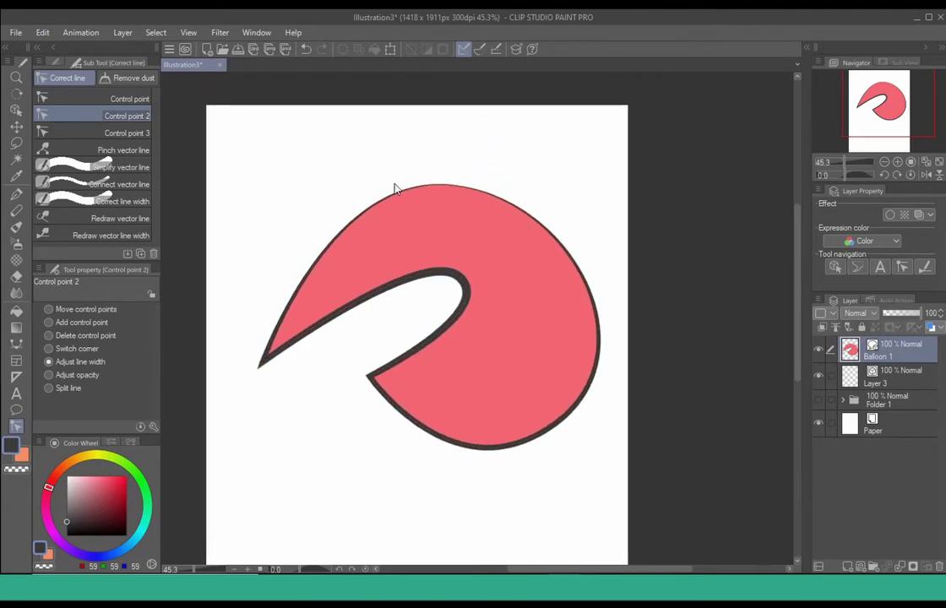
click(349, 228)
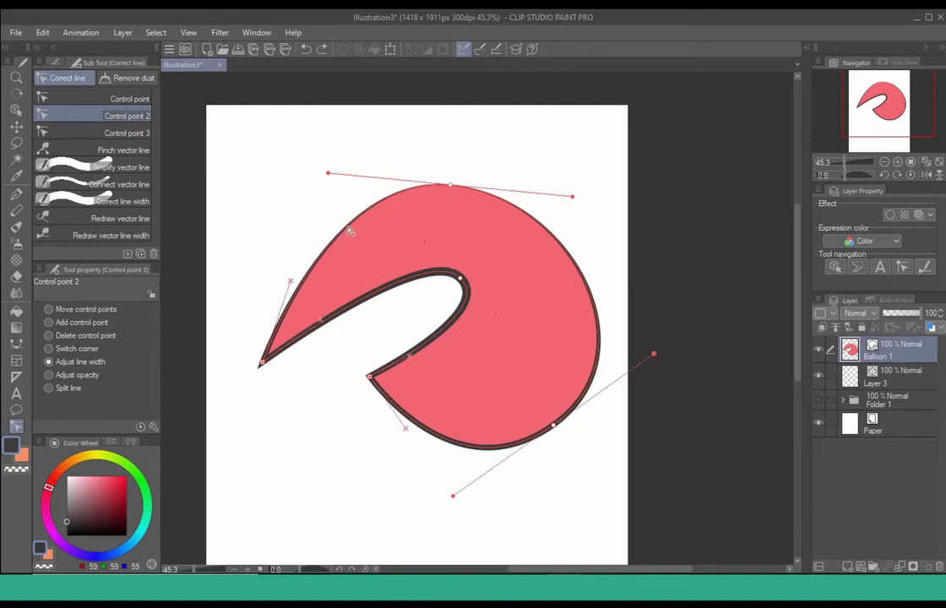
click(346, 228)
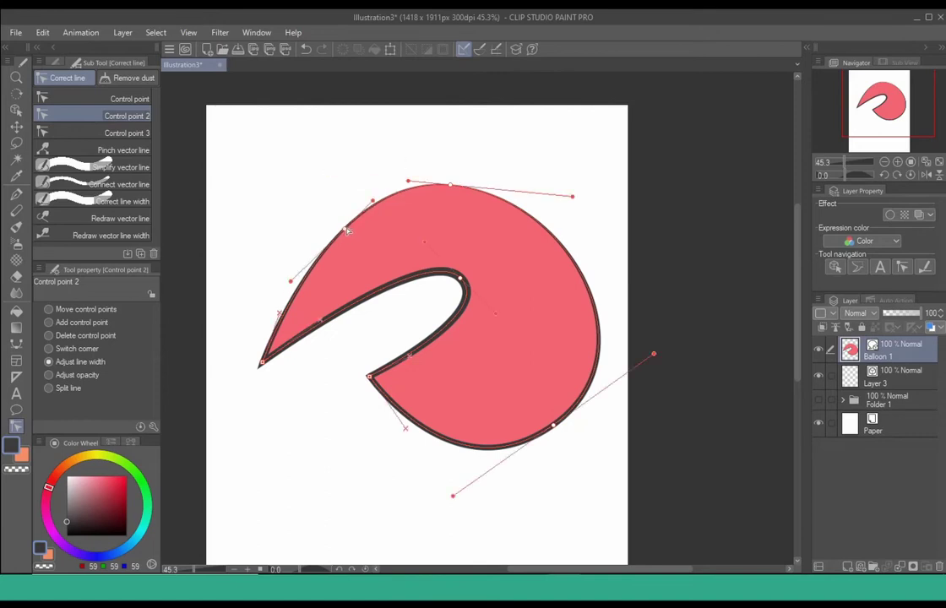
click(345, 236)
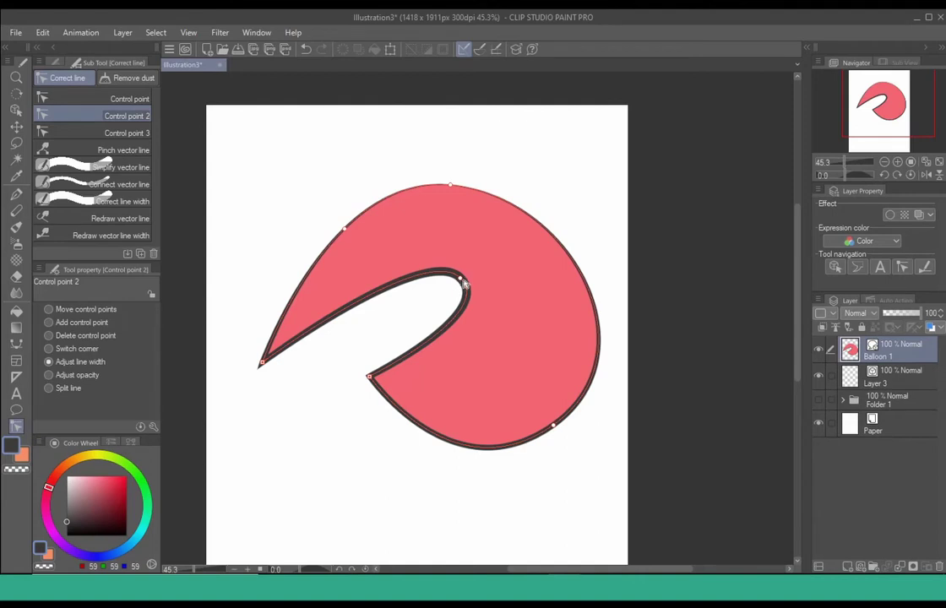
With the Control point sub tool, move the inner notch point slightly inward and the upper-left point slightly outward.
click(93, 98)
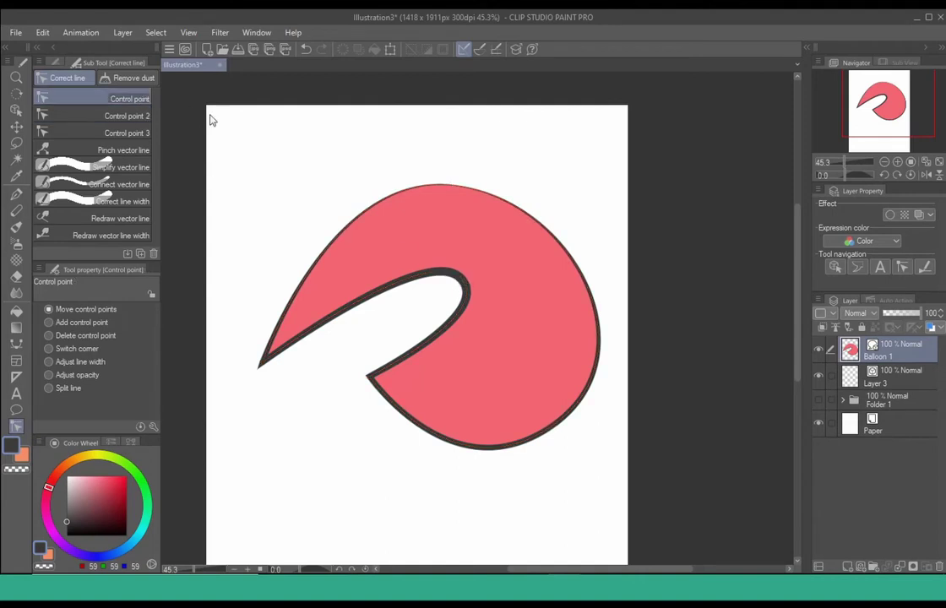
mouse_move(462, 279)
mouse_down()
mouse_move(482, 270)
mouse_move(456, 285)
mouse_up()
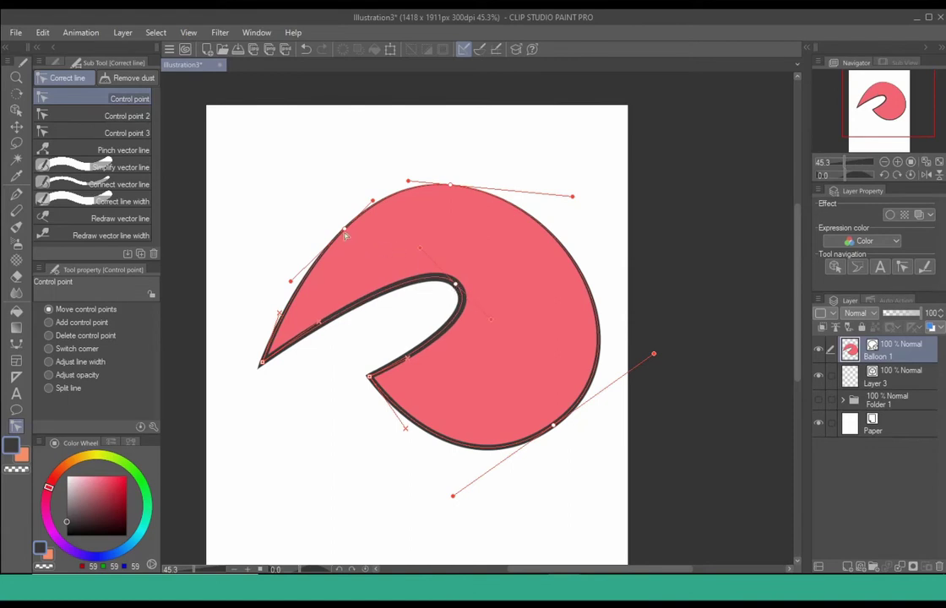
drag(344, 229, 337, 222)
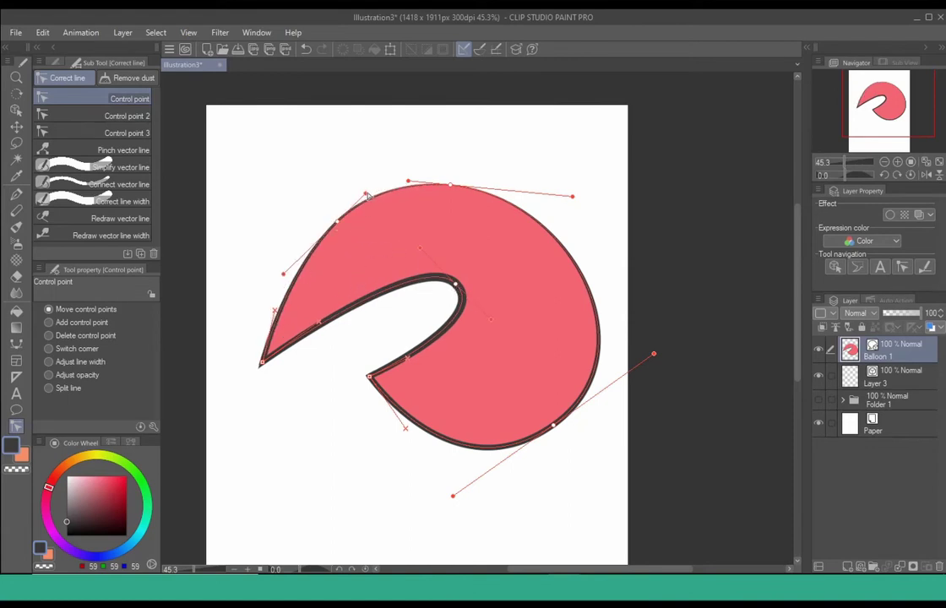
Try reshaping the upper-left curve by rotating its control point's direction handle, and undo the change.
click(368, 196)
drag(365, 193, 359, 188)
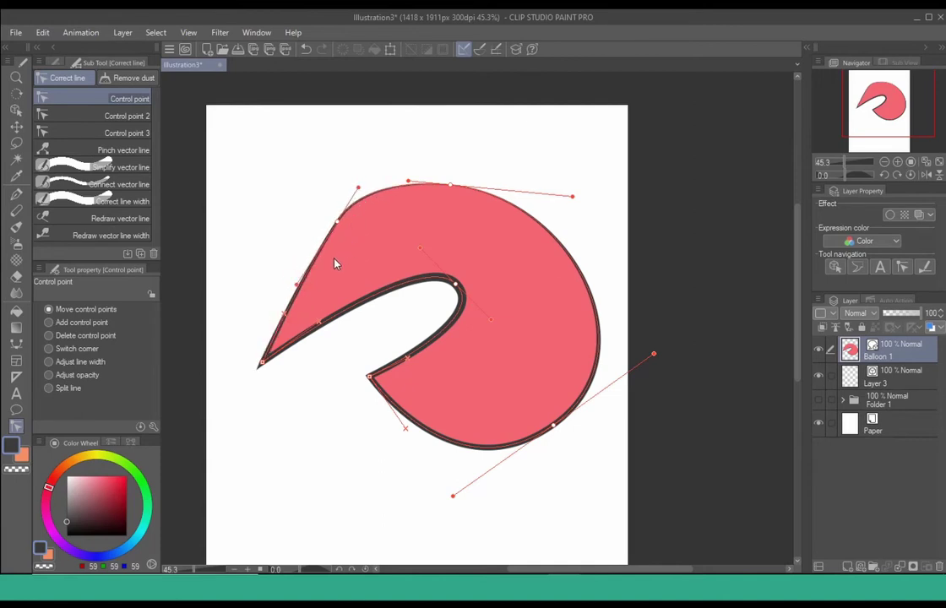
key(ctrl+z)
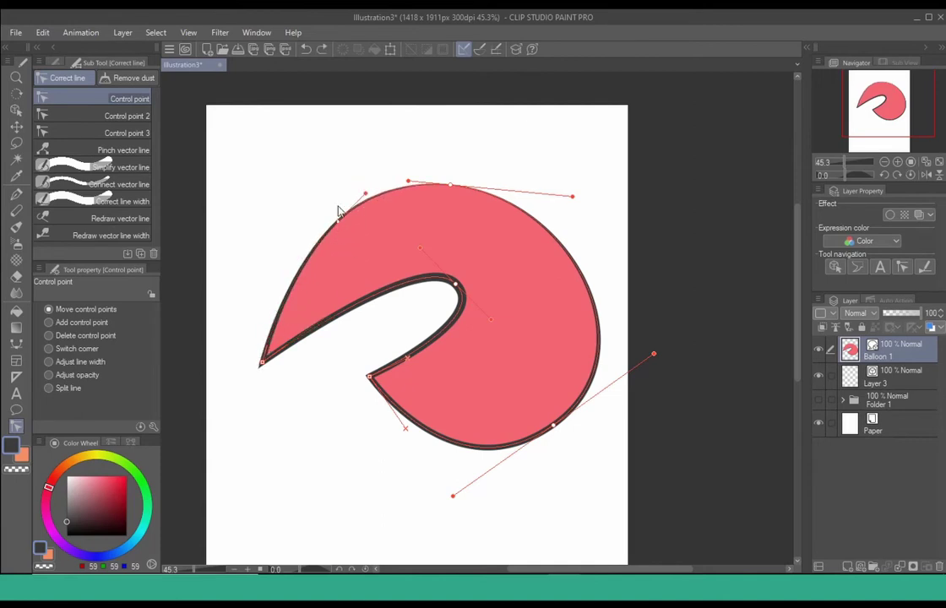
With Control point 2, thicken the balloon outline at its upper-left control point and at the sharp tip.
click(126, 115)
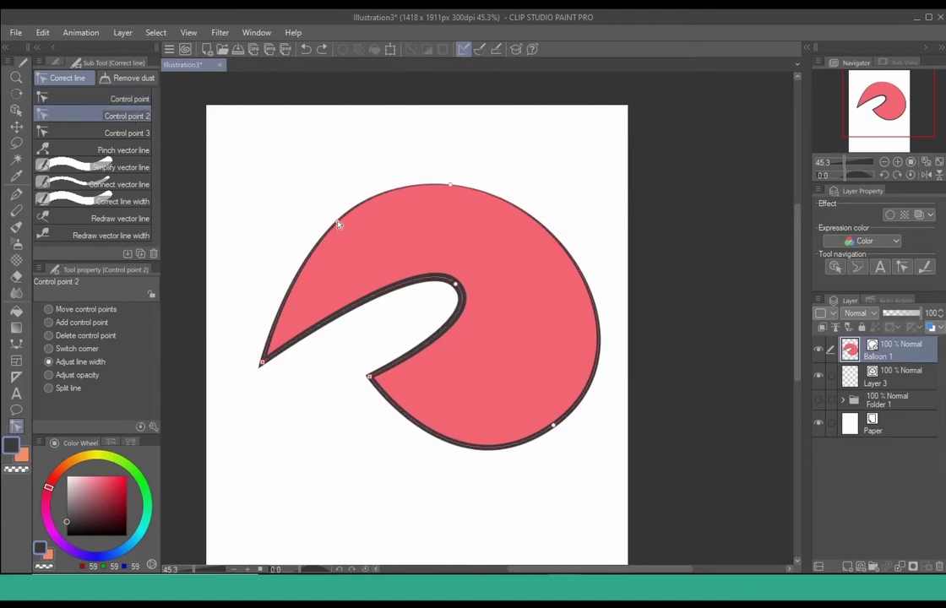
mouse_move(338, 223)
mouse_down()
mouse_move(367, 222)
mouse_move(339, 221)
mouse_move(352, 224)
mouse_up()
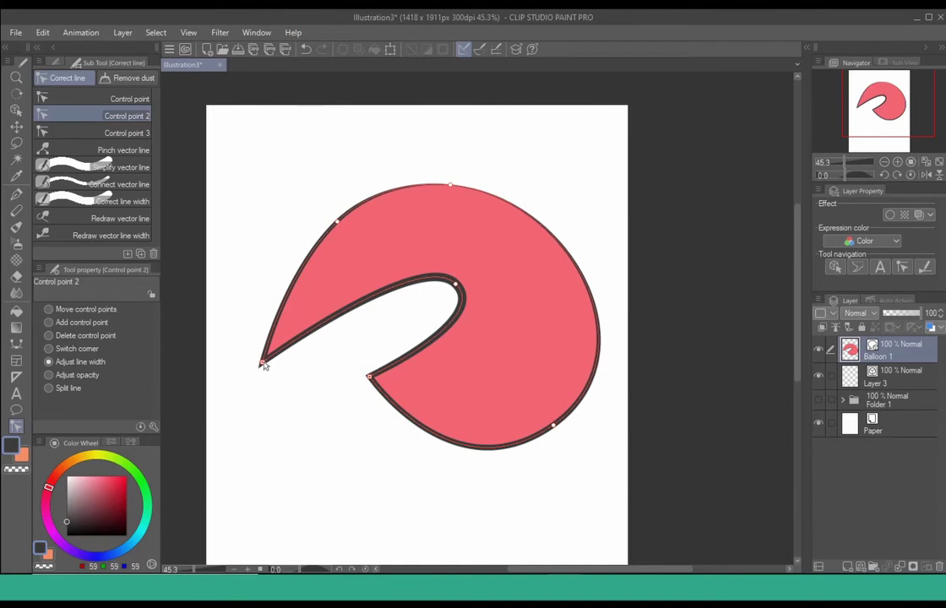
drag(284, 360, 293, 360)
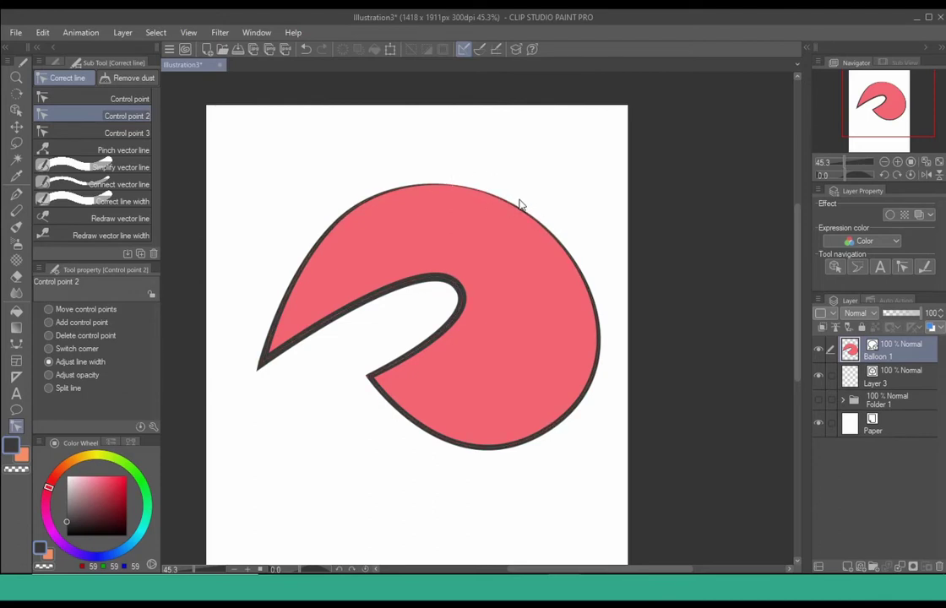
drag(498, 221, 500, 221)
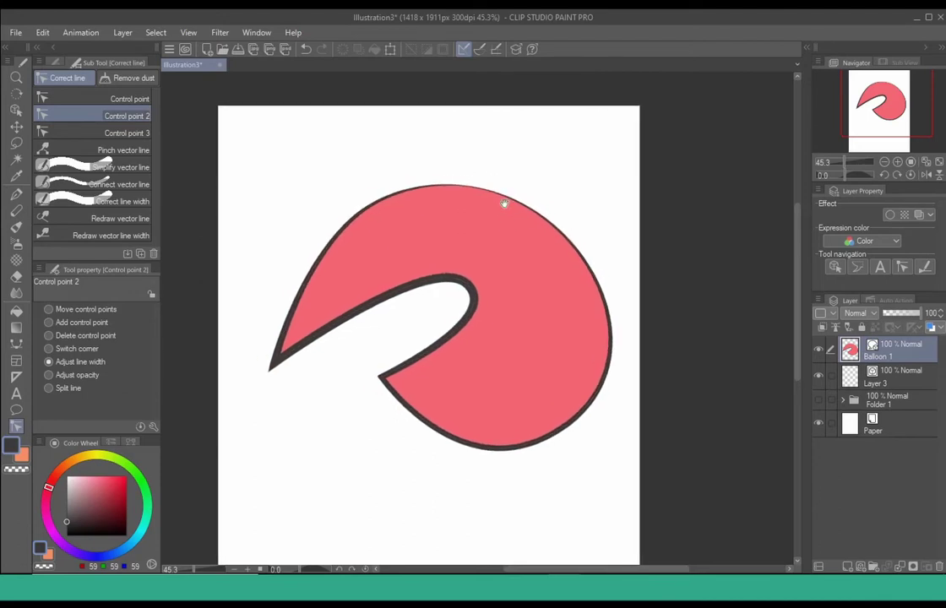
Hide the Balloon 1 layer and draw a similar closed, notched outline on Layer 3 with the Bezier curve tool.
click(818, 349)
key(u)
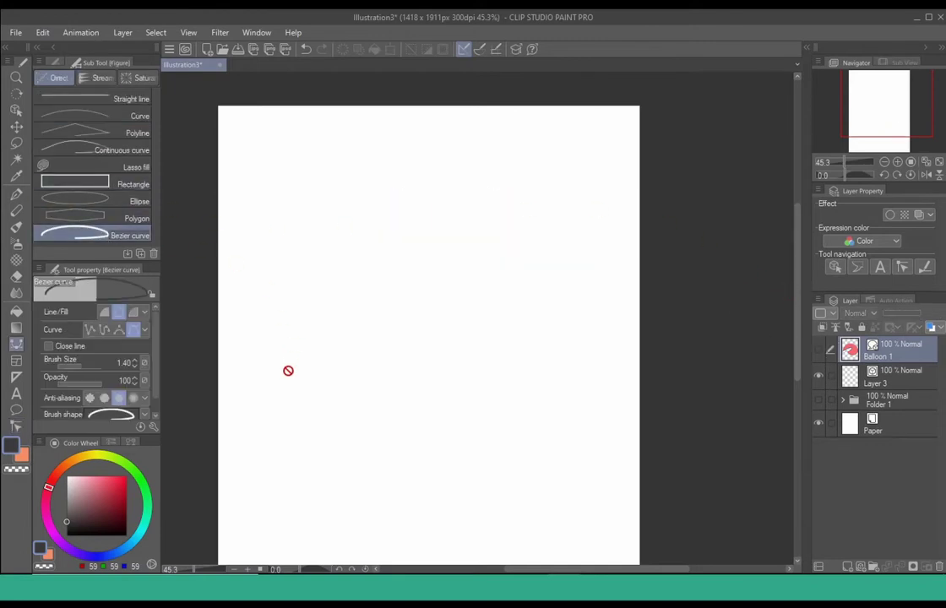
click(863, 374)
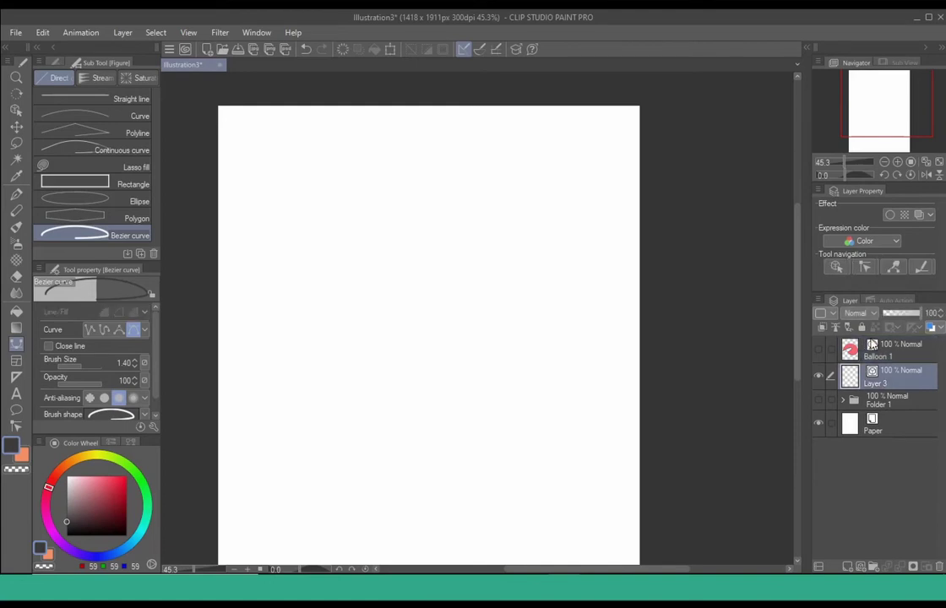
click(322, 338)
drag(414, 182, 532, 152)
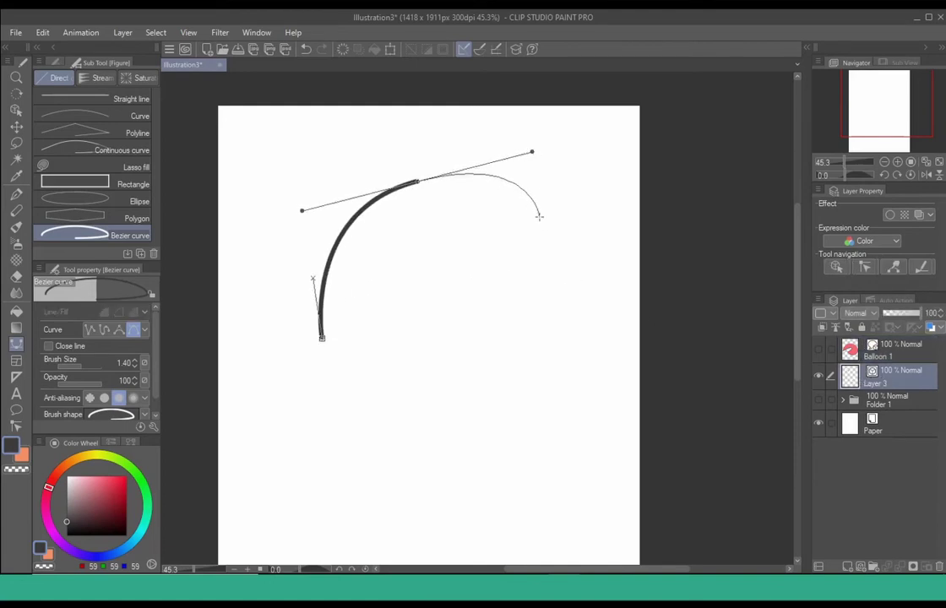
drag(561, 305, 497, 369)
drag(385, 406, 256, 401)
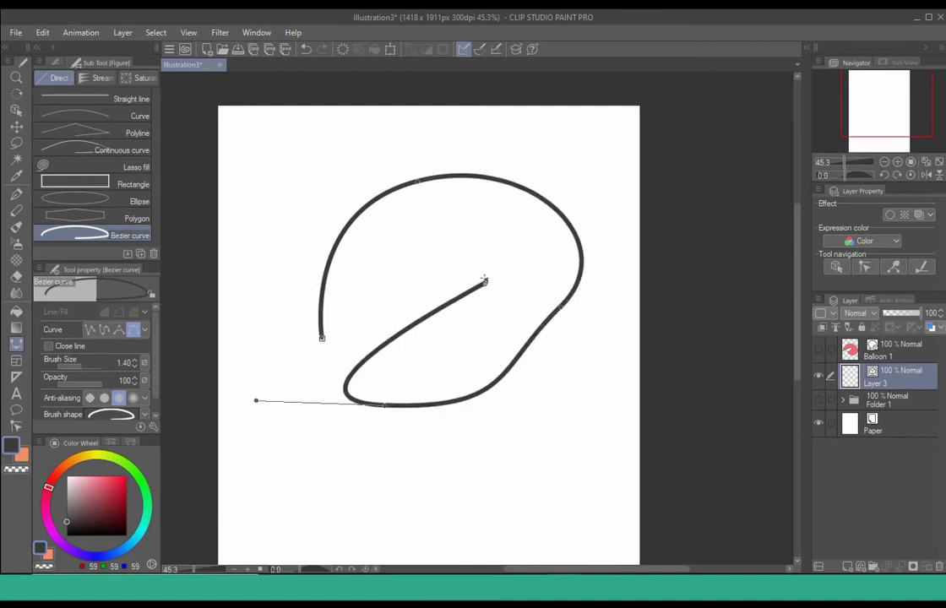
drag(488, 286, 445, 235)
click(322, 338)
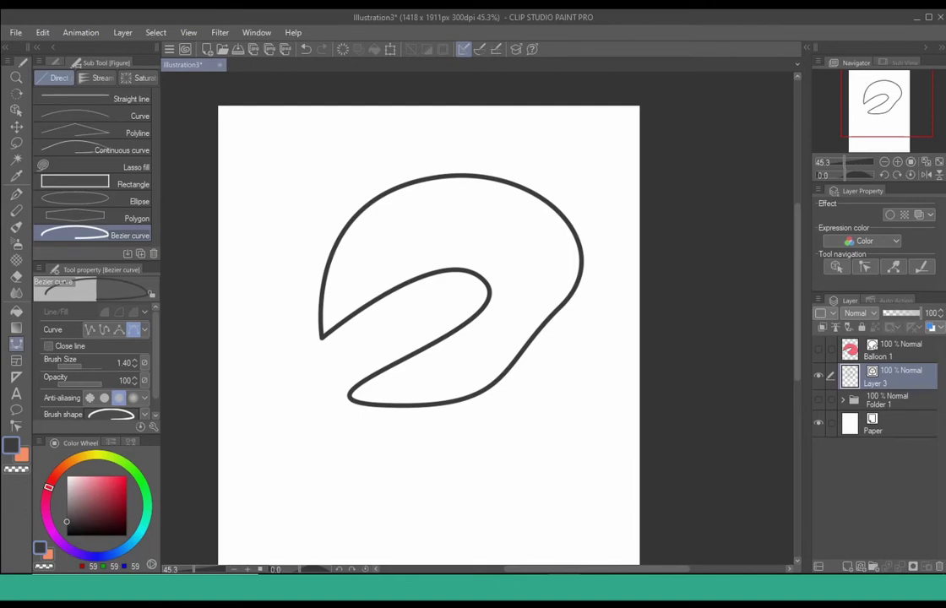
Auto-select the outline's interior, fill it with the orange sub color on a new layer below Layer 3, and deselect.
key(w)
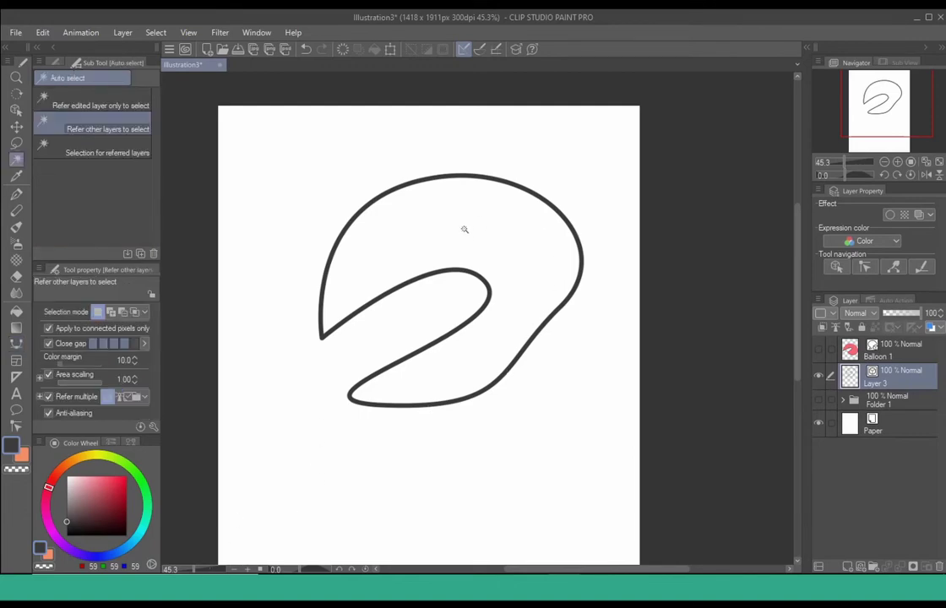
click(462, 224)
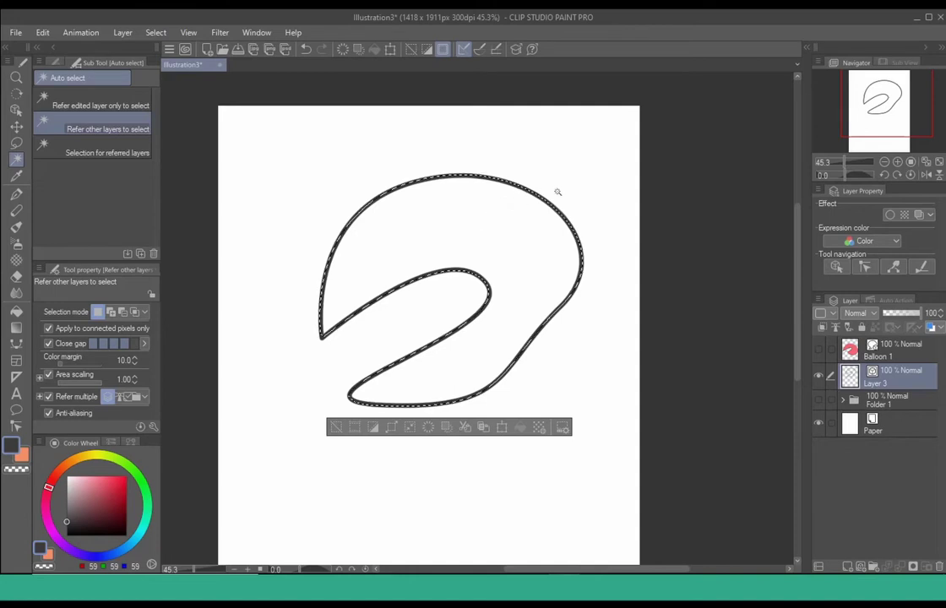
click(847, 566)
drag(863, 384, 862, 412)
key(x)
key(alt+Delete)
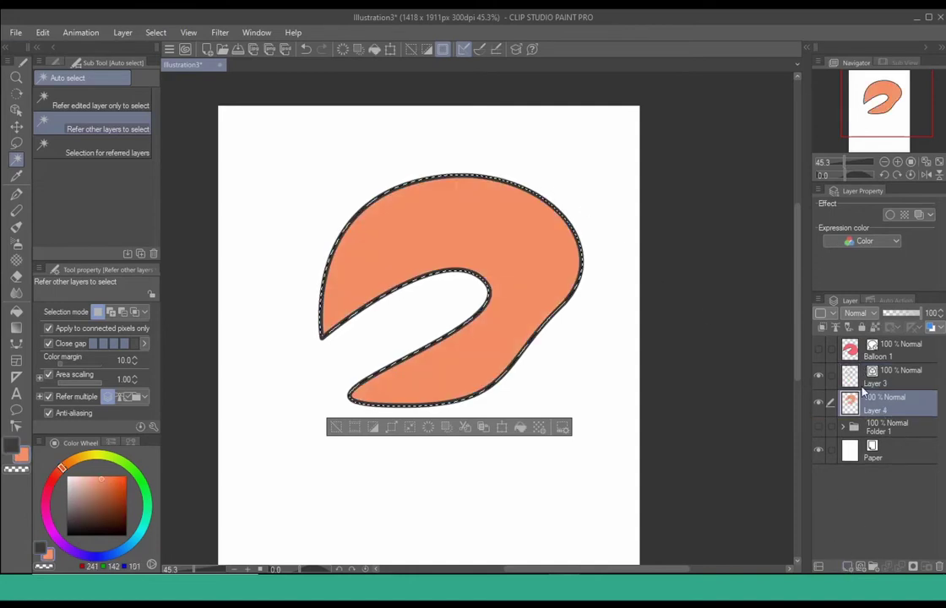
key(ctrl+d)
Shift the hue of the orange fill on Layer 4 to pink with Hue/Saturation/Luminosity.
key(ctrl+u)
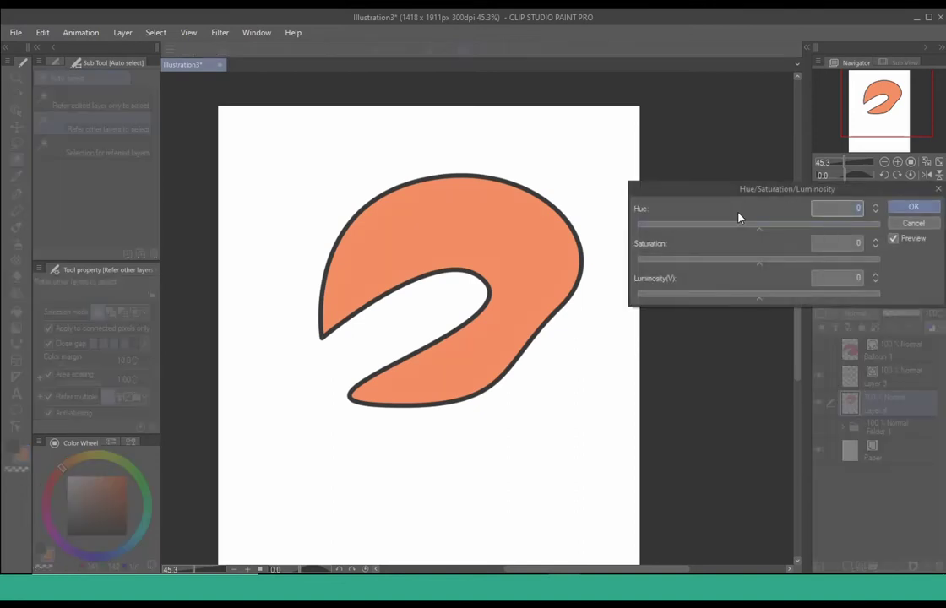
click(717, 225)
click(909, 208)
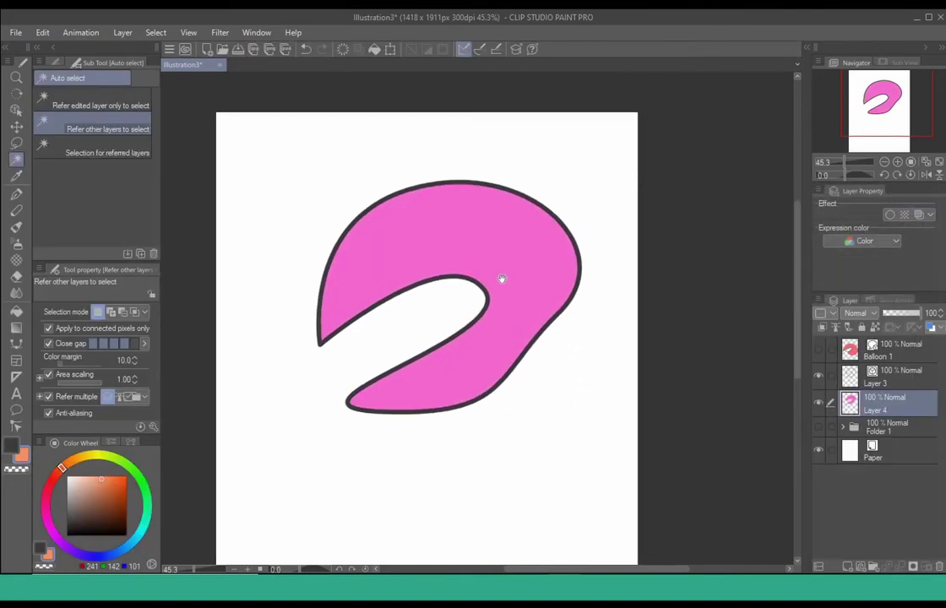
With Control point 2, thicken the Layer 3 outline at its inner notch point.
key(y)
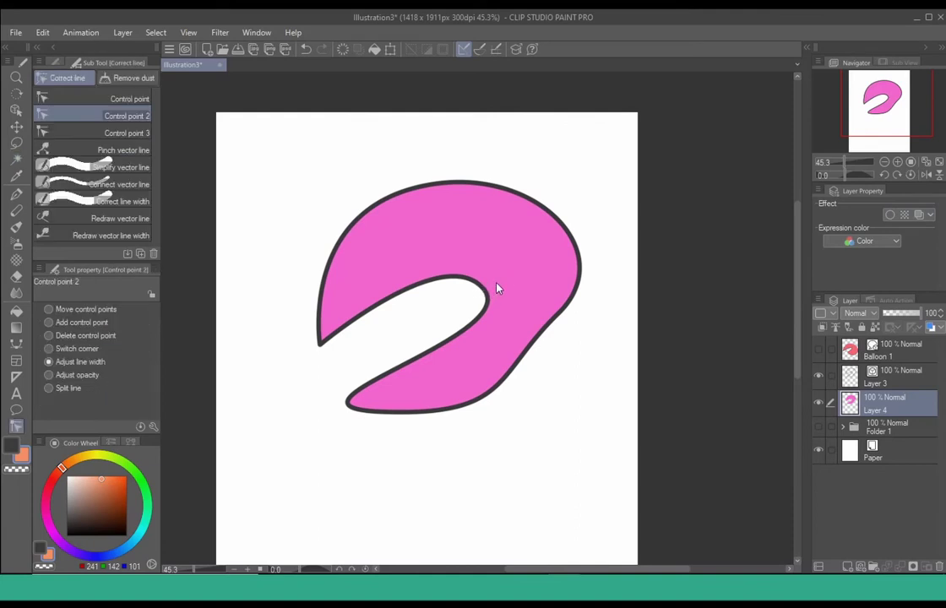
click(850, 370)
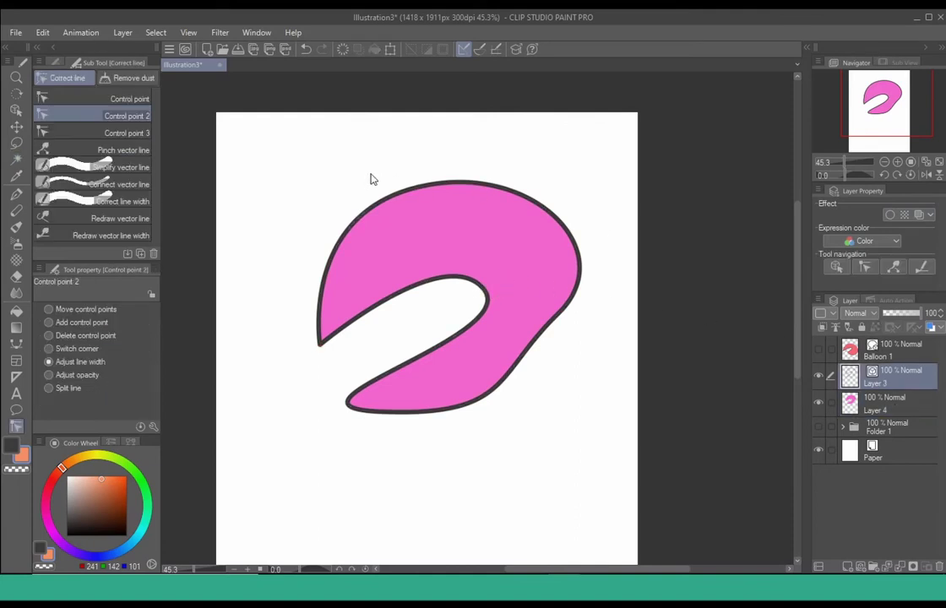
mouse_move(413, 194)
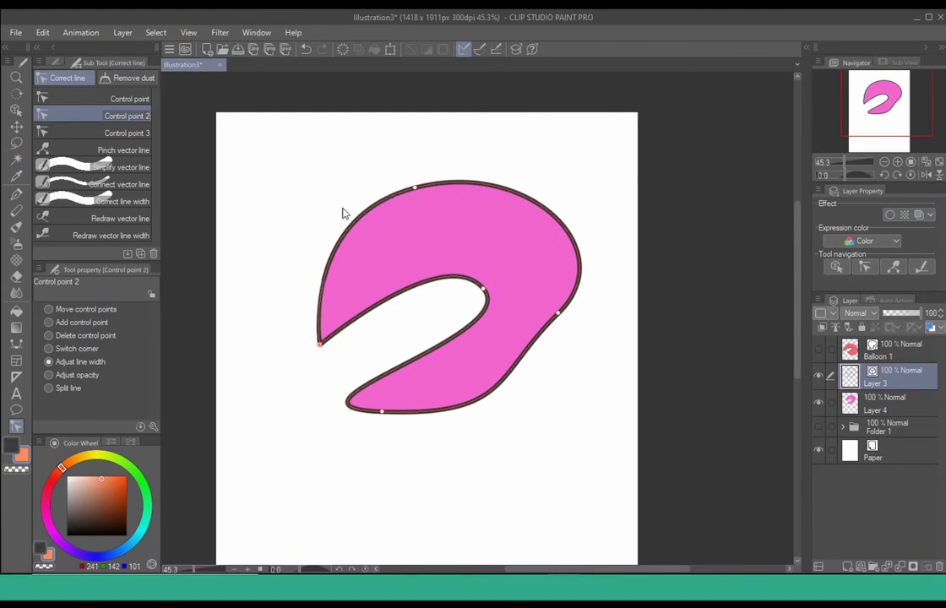
drag(489, 293, 530, 289)
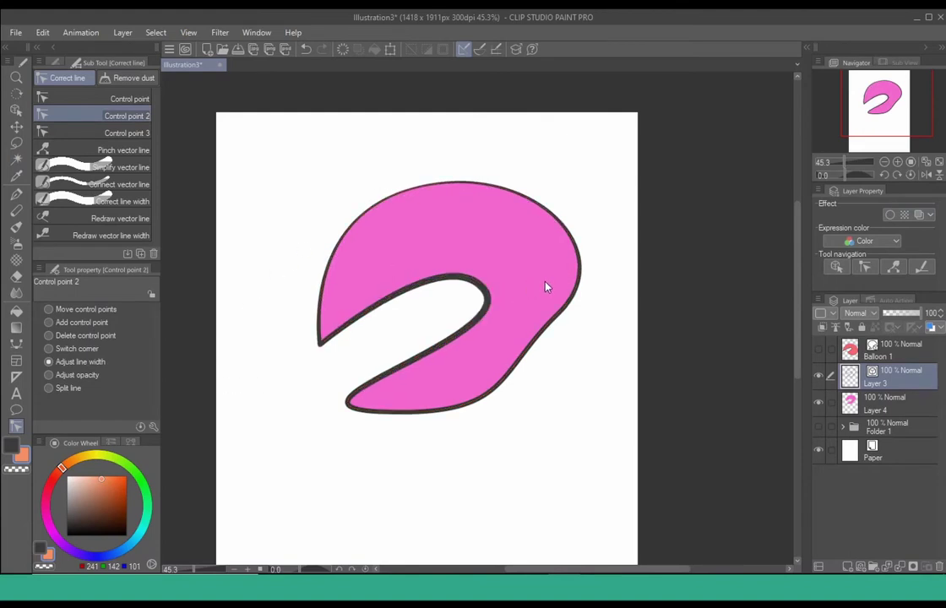
drag(462, 260, 460, 271)
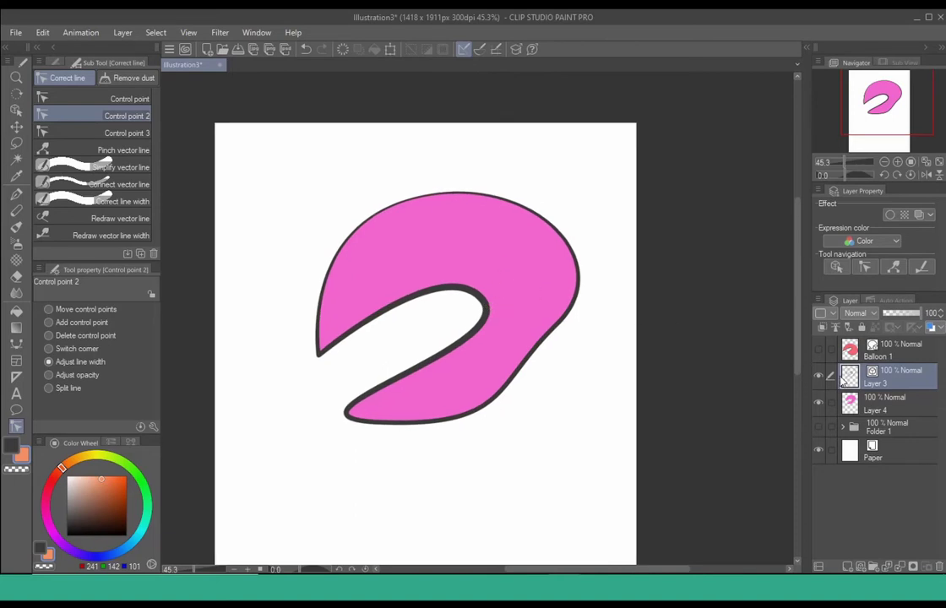
Hide the outline on Layer 3 and the pink fill on Layer 4.
click(819, 377)
click(819, 403)
click(820, 403)
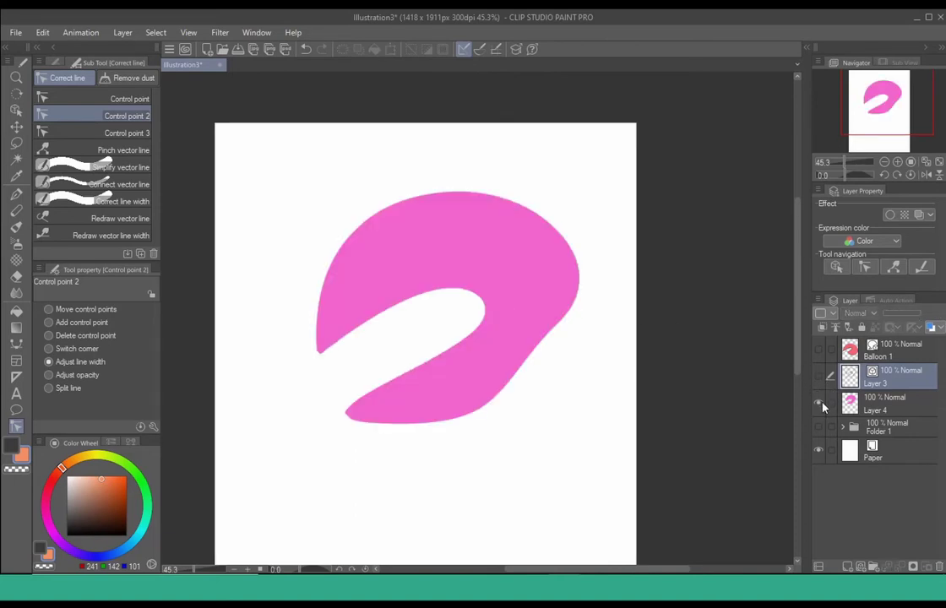
click(819, 403)
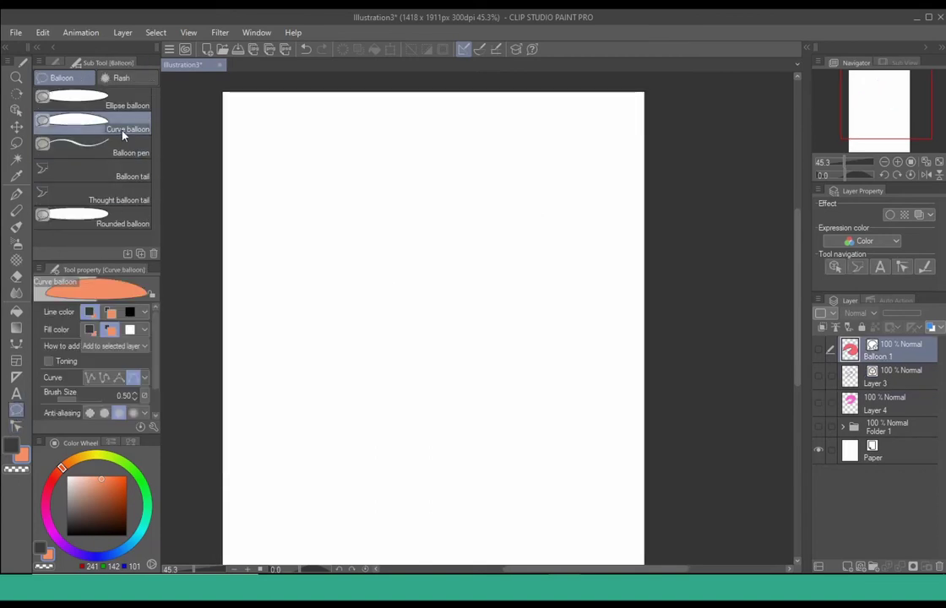
Sketch an open outline with the Curve balloon tool, combining curved segments, one straight right-hand edge and sharp corner points.
click(140, 382)
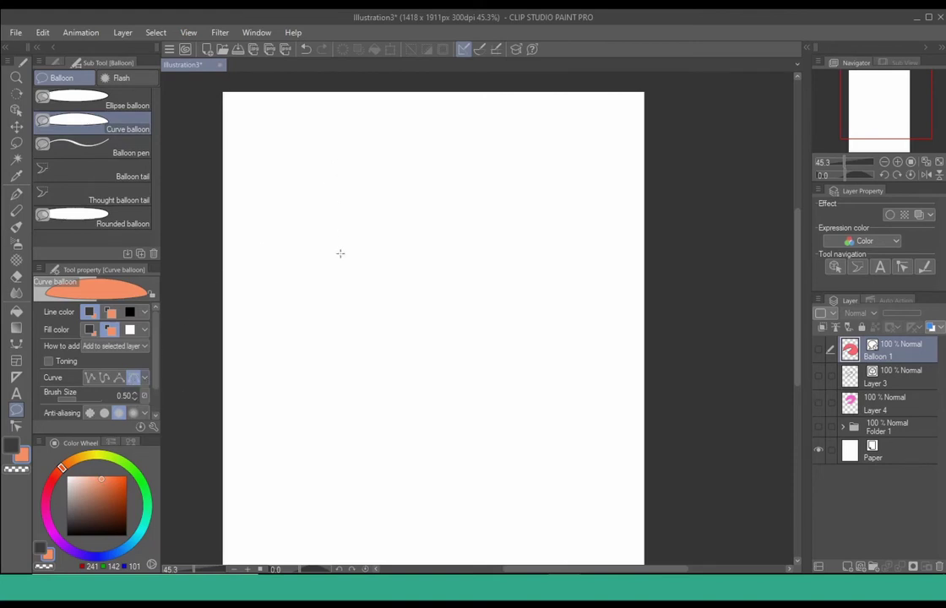
drag(481, 159, 589, 186)
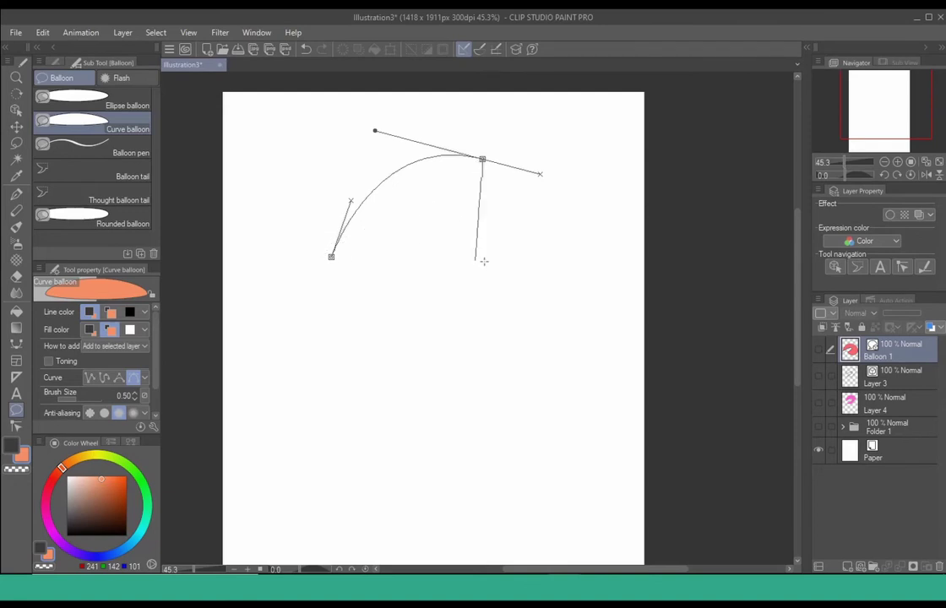
click(531, 311)
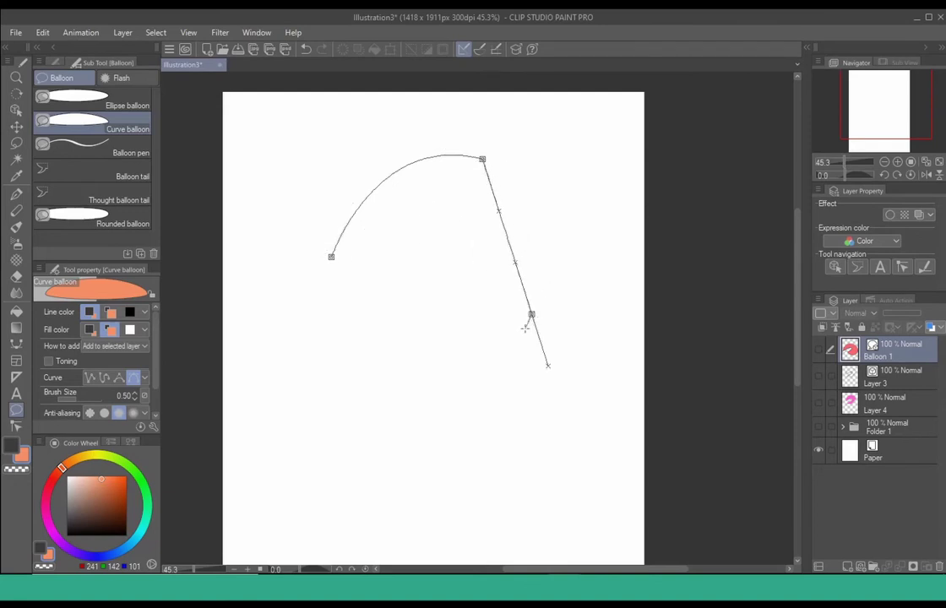
drag(393, 372, 280, 365)
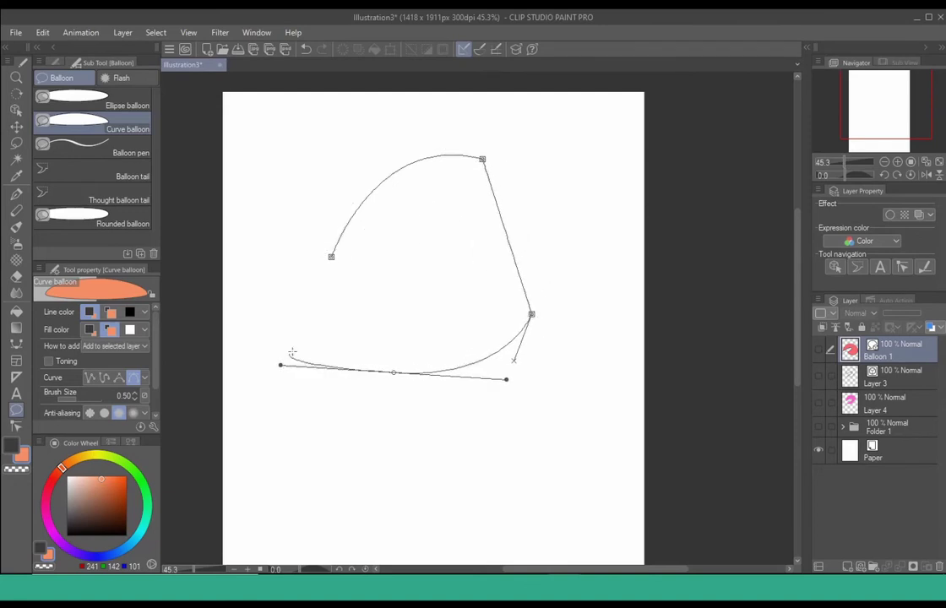
click(393, 372)
drag(483, 260, 369, 269)
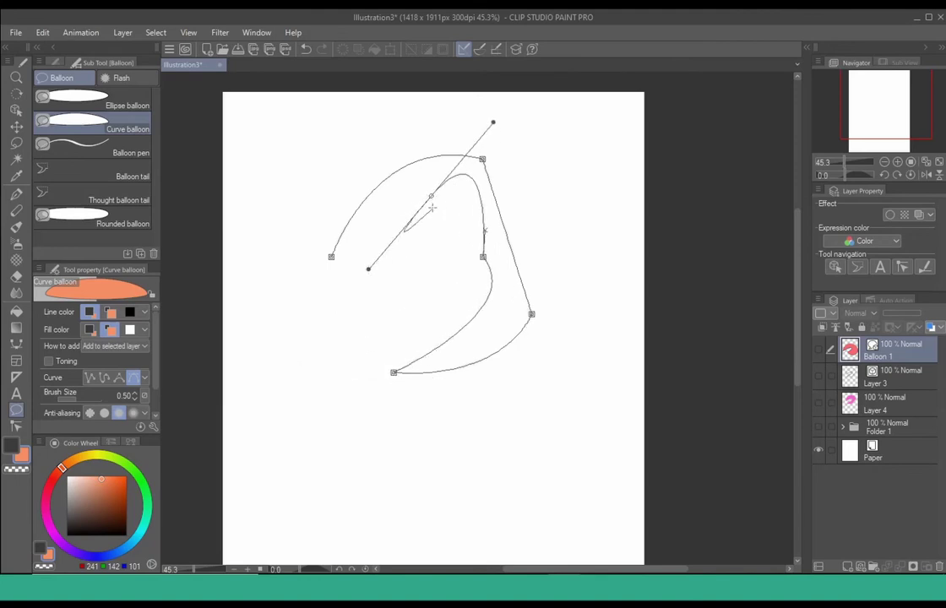
Remove the unfinished balloon outline's anchor points one after another until none remain.
key(BackSpace)
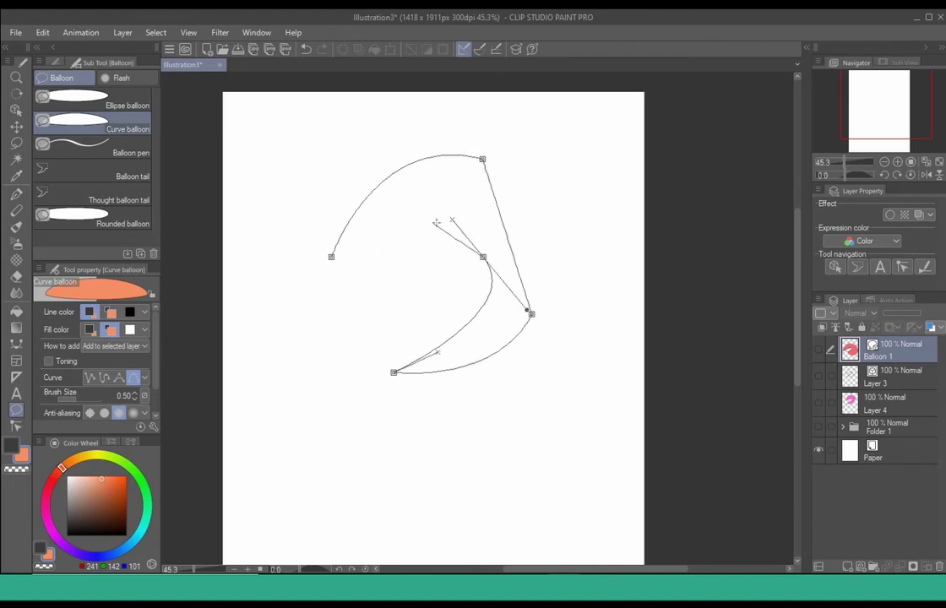
key(BackSpace)
key(BackSpace)
key(BackSpace)
key(BackSpace)
key(BackSpace)
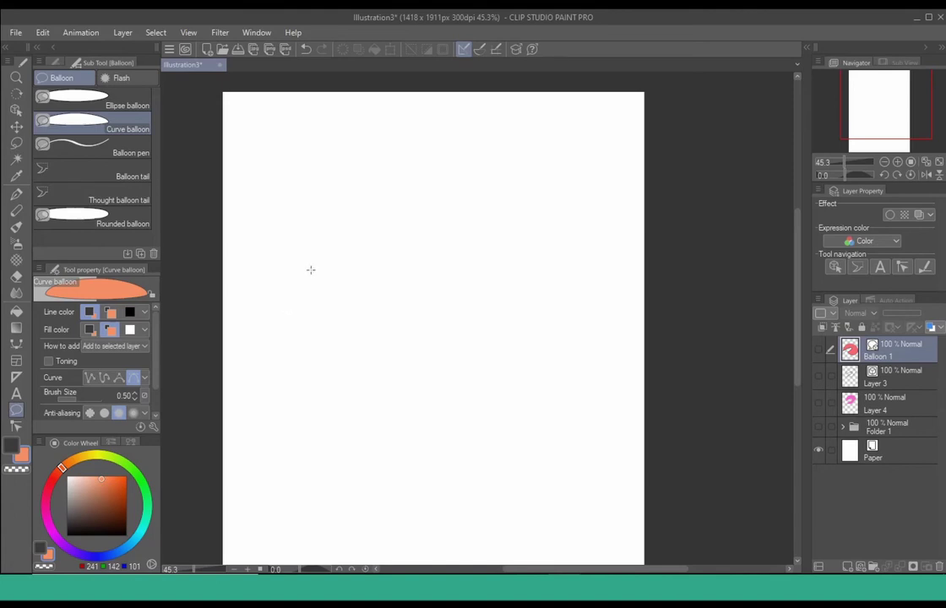
Try a balloon outline with smooth curve points running from the upper right around the left side, and cancel it.
click(515, 157)
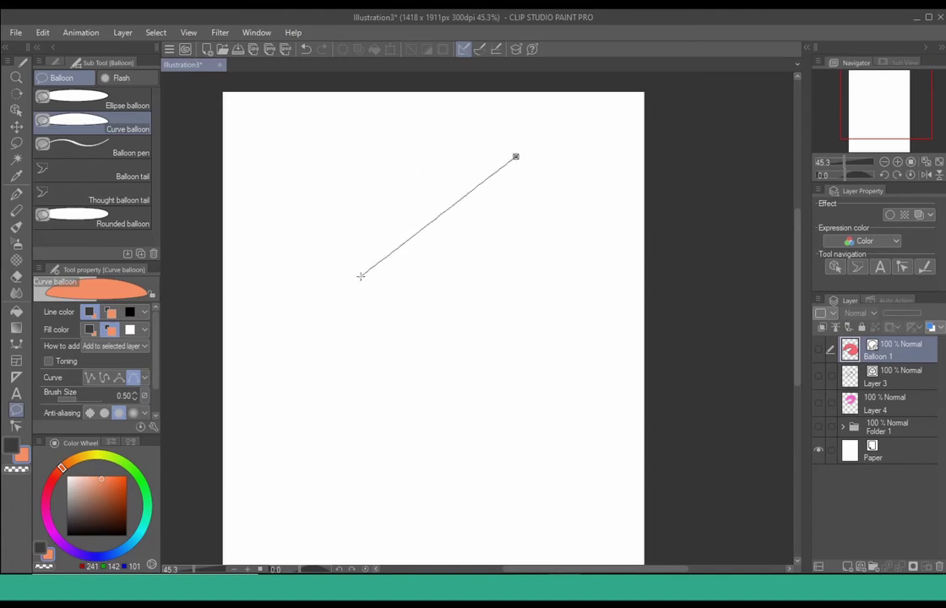
drag(361, 275, 443, 382)
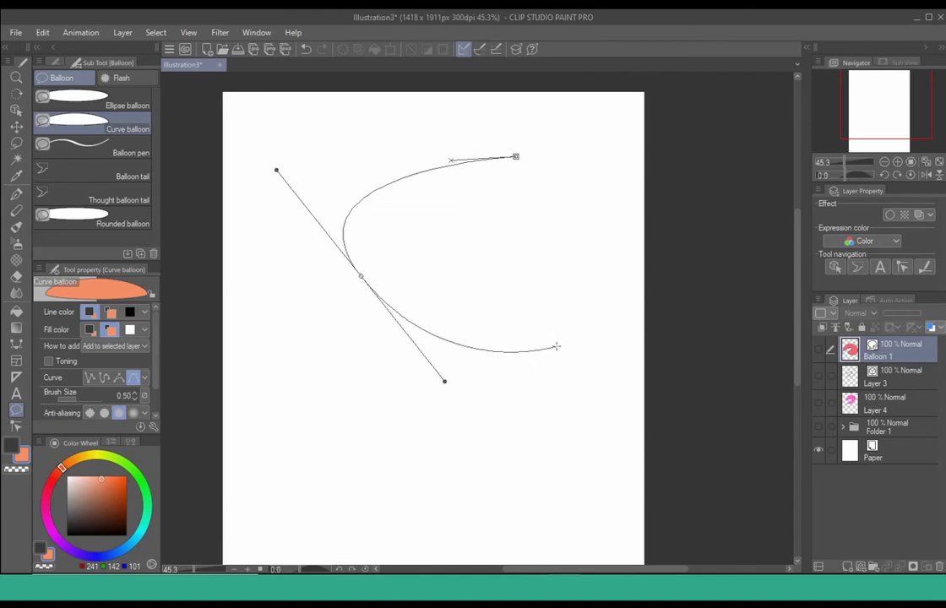
drag(559, 349, 449, 482)
key(BackSpace)
drag(488, 472, 289, 525)
key(Escape)
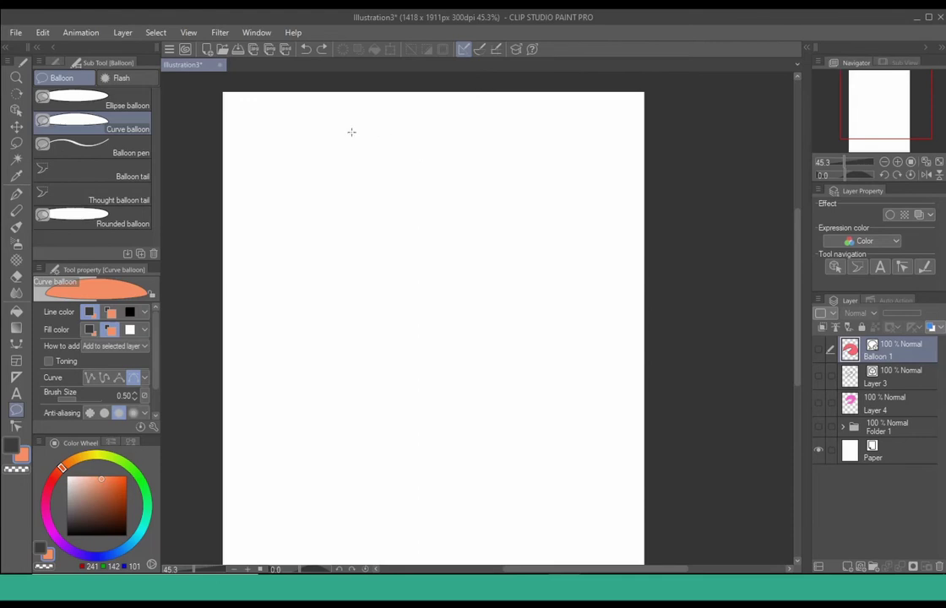
Try another balloon outline from the upper right, turning its left anchor into a sharp corner before continuing the curve.
drag(518, 156, 411, 152)
drag(355, 246, 415, 350)
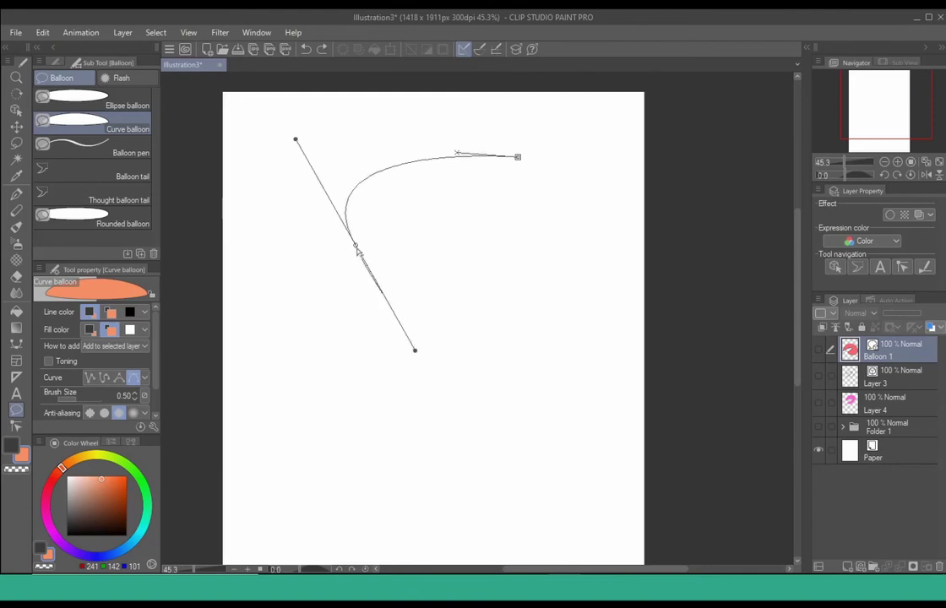
drag(549, 271, 511, 342)
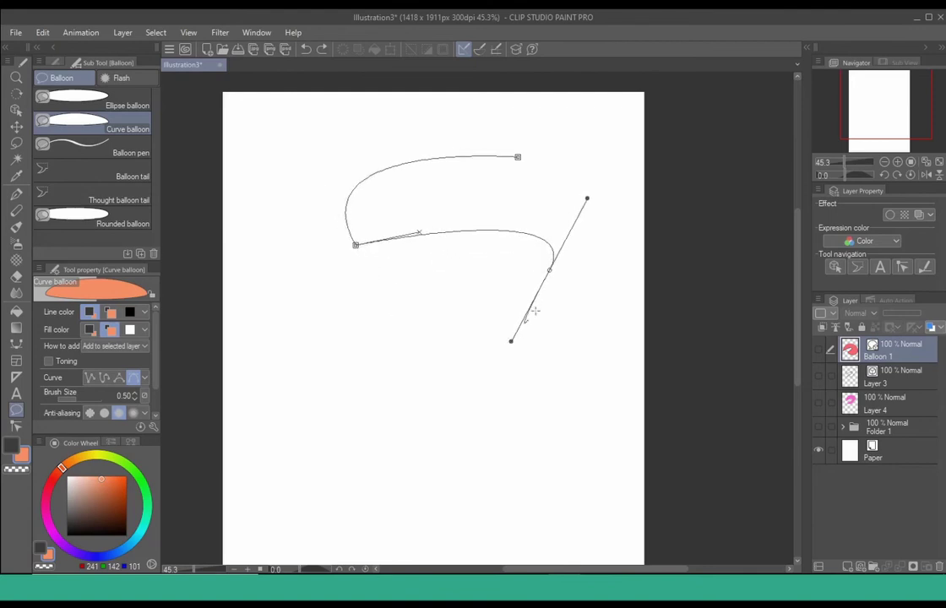
drag(364, 399, 240, 361)
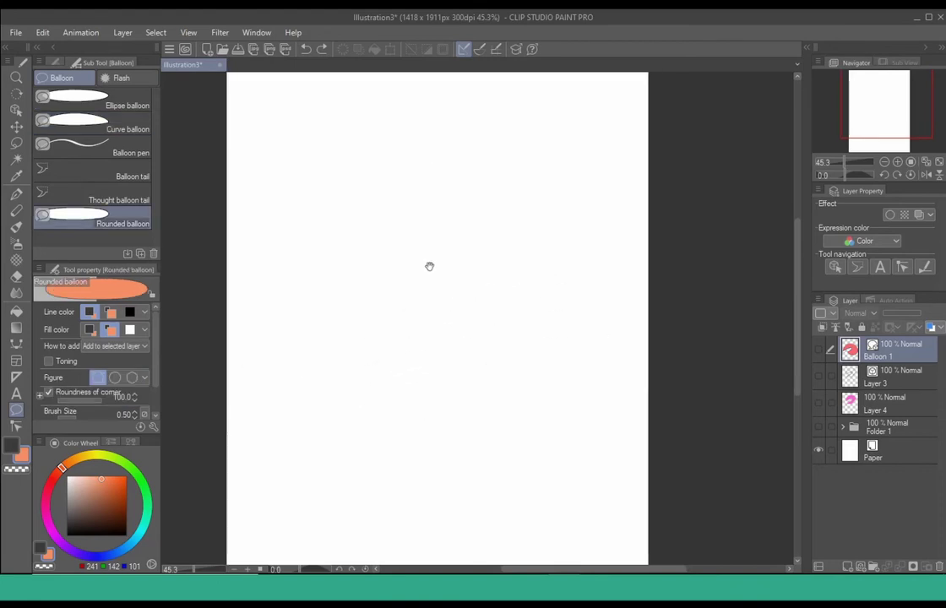
Zoom out to bring the whole canvas into view.
key(/)
drag(429, 266, 443, 282)
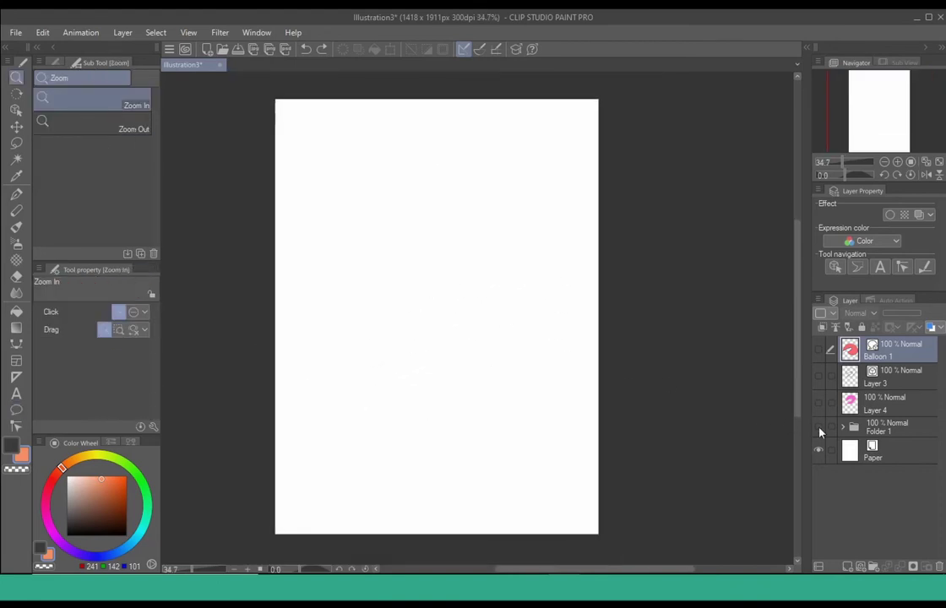
Show the sketch in Folder 1, expand the folder, and lower the opacity of Layer 1 to 43%.
click(819, 427)
drag(461, 421, 492, 380)
click(843, 428)
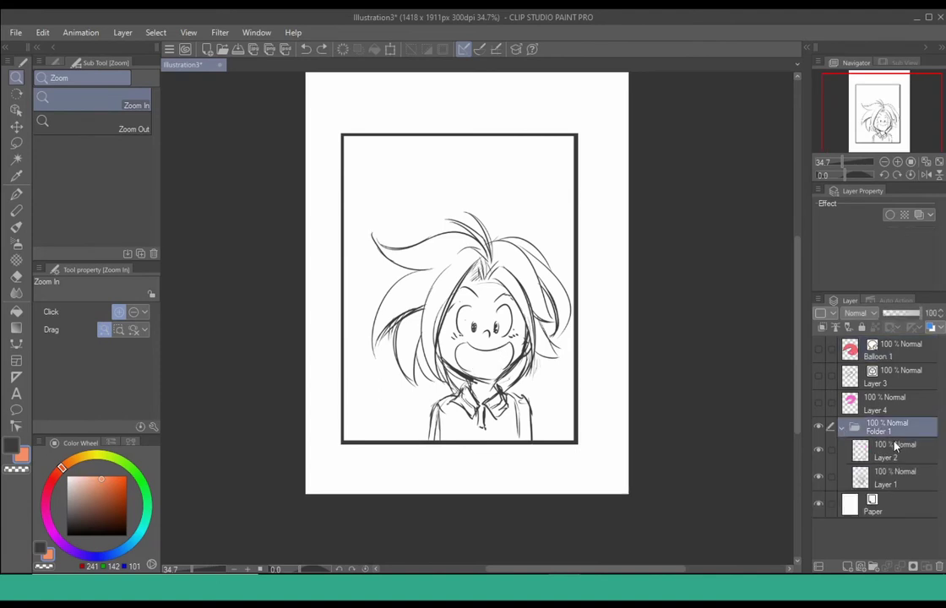
click(898, 460)
drag(925, 313, 898, 314)
click(889, 475)
mouse_move(572, 409)
mouse_down()
mouse_move(553, 327)
mouse_move(551, 354)
mouse_up()
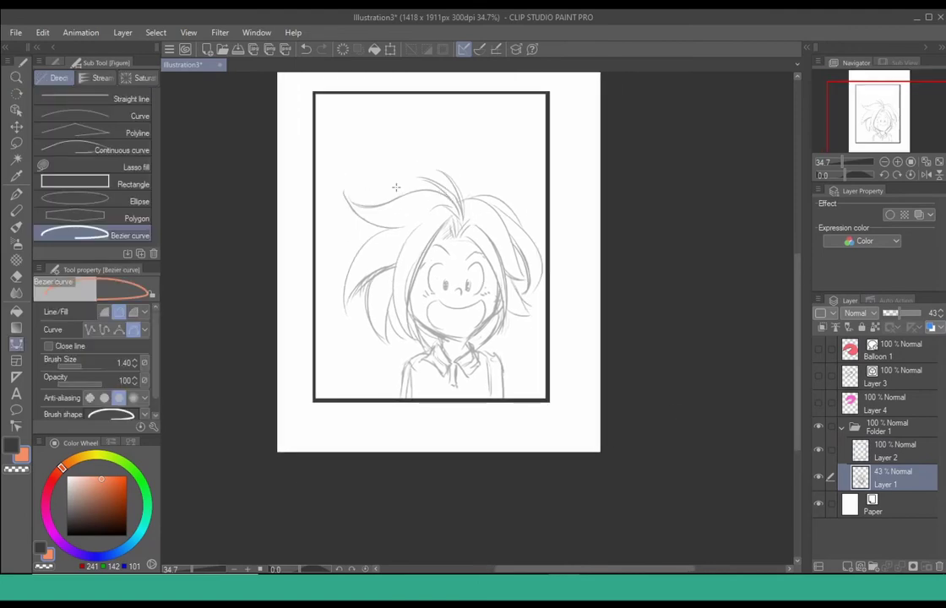
Draw a closed orange Curve balloon over the lower-left hair lock, with a sharp corner at its lower tip and a curved outer edge.
key(ctrl+space)
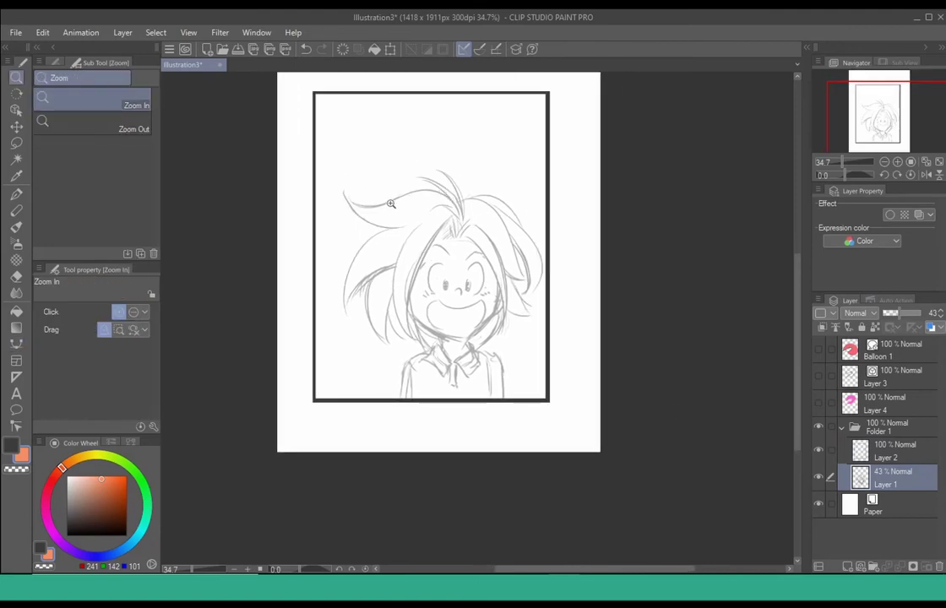
drag(391, 203, 405, 234)
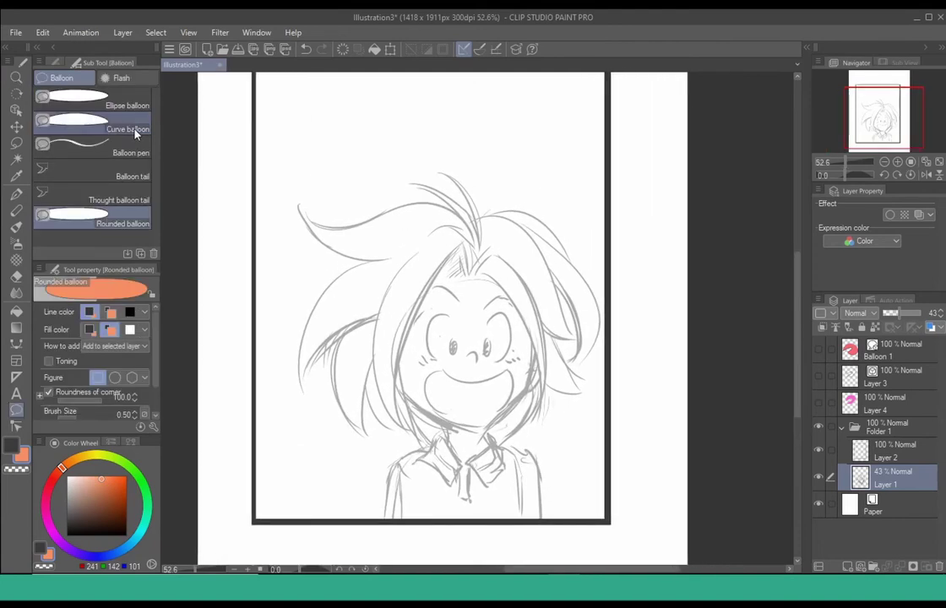
click(134, 131)
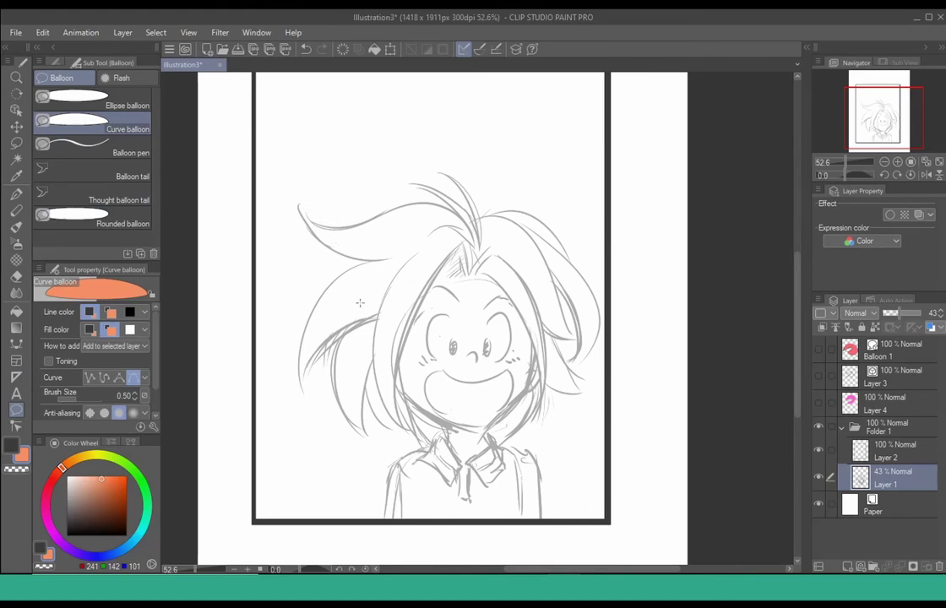
key(u)
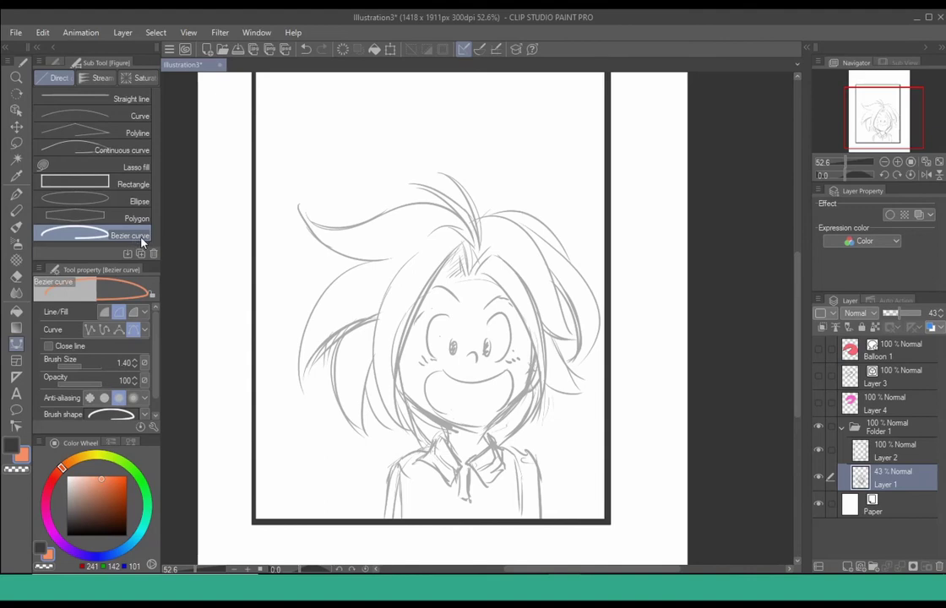
key(t)
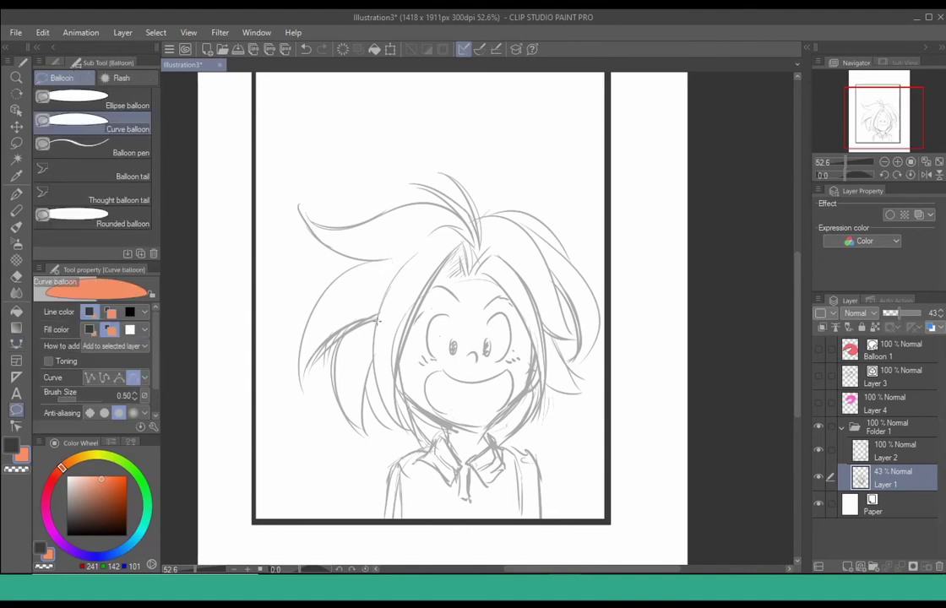
drag(393, 344, 384, 319)
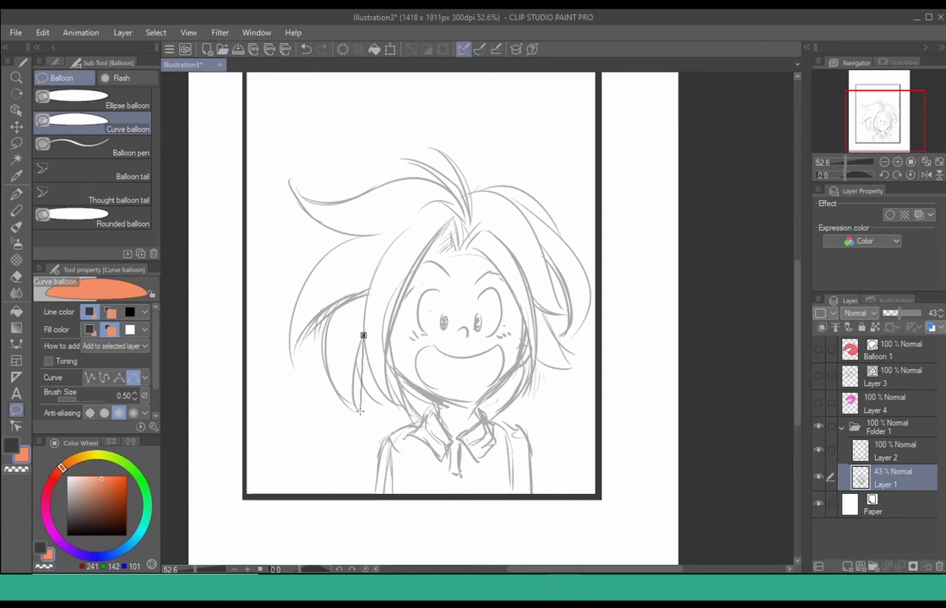
click(357, 411)
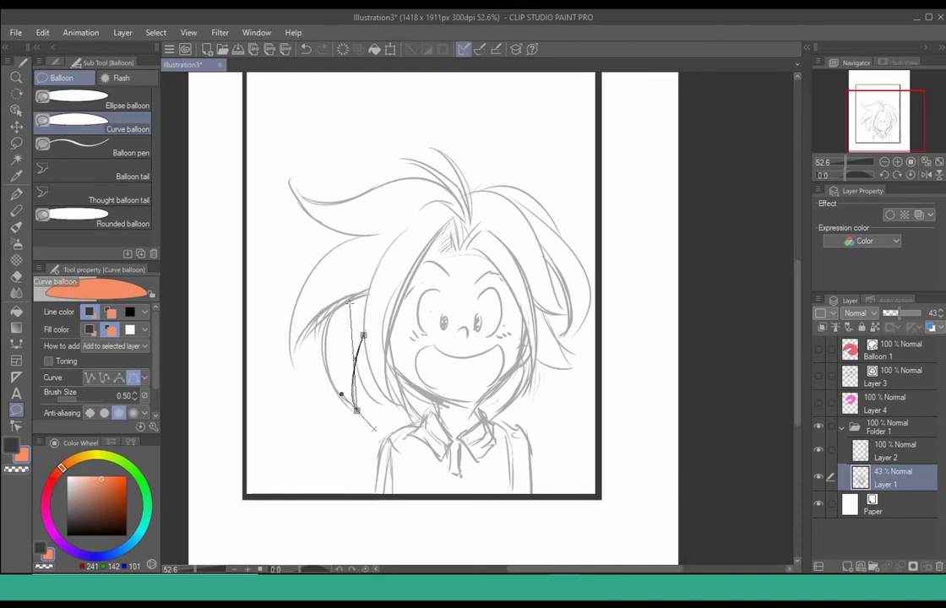
click(353, 300)
drag(373, 283, 424, 257)
click(354, 300)
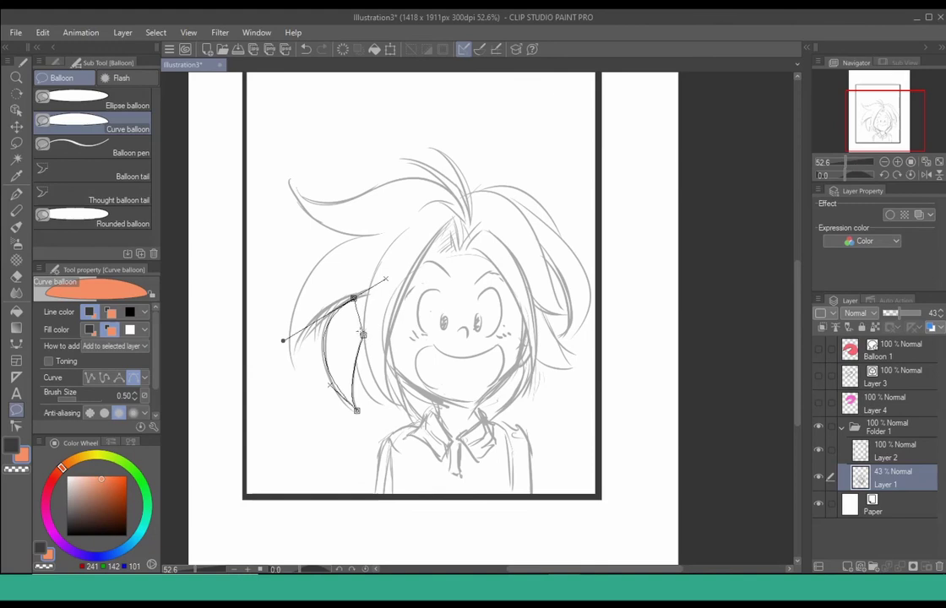
key(Return)
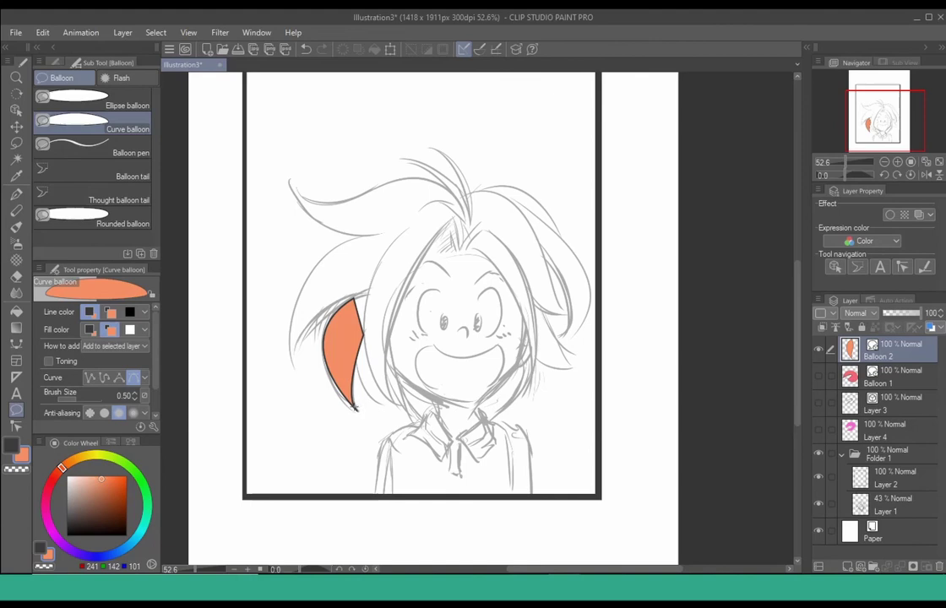
Adjust the line width at the hair-lock balloon's lower tip and reshape its inner edge using an added control point.
key(y)
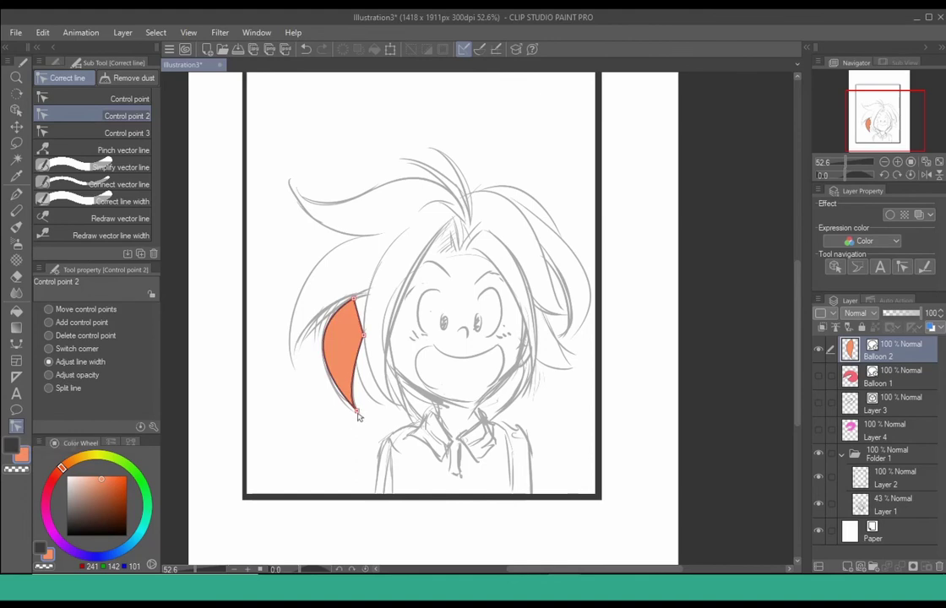
click(357, 414)
click(356, 413)
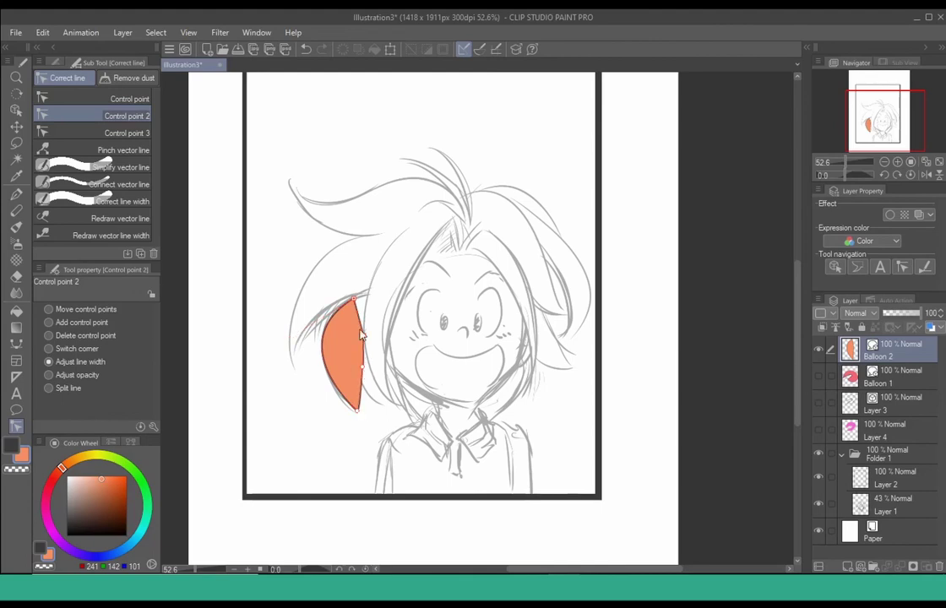
click(123, 98)
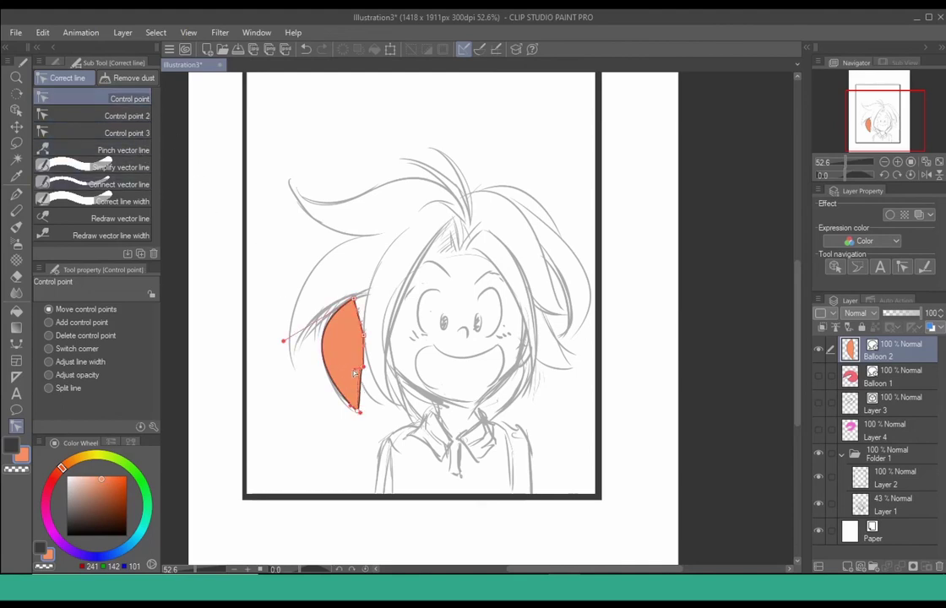